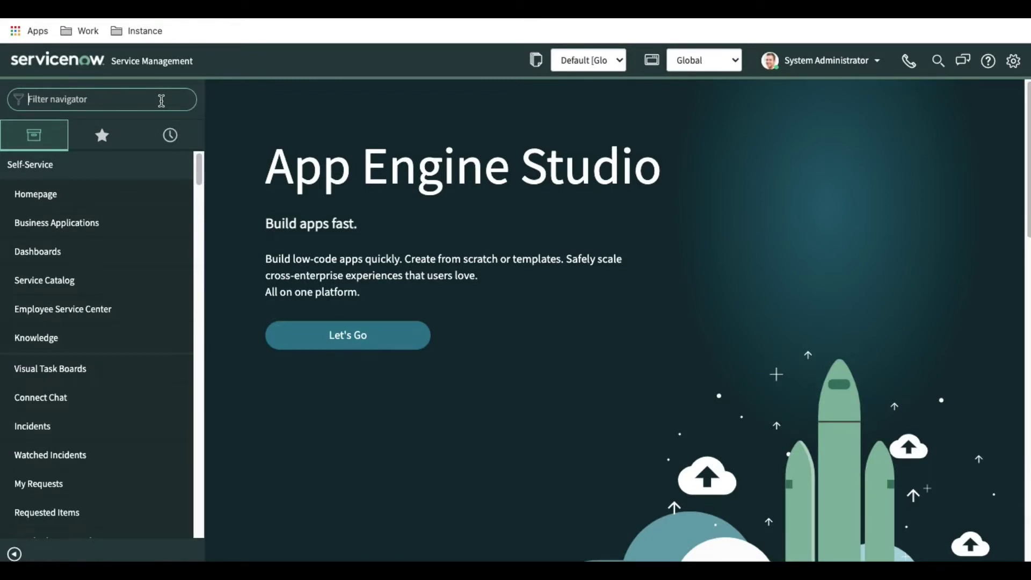
# Filter the application navigator for "plugi" and open the Plugins module under System Definition.
pyautogui.click(161, 101)
pyautogui.write('plugi')
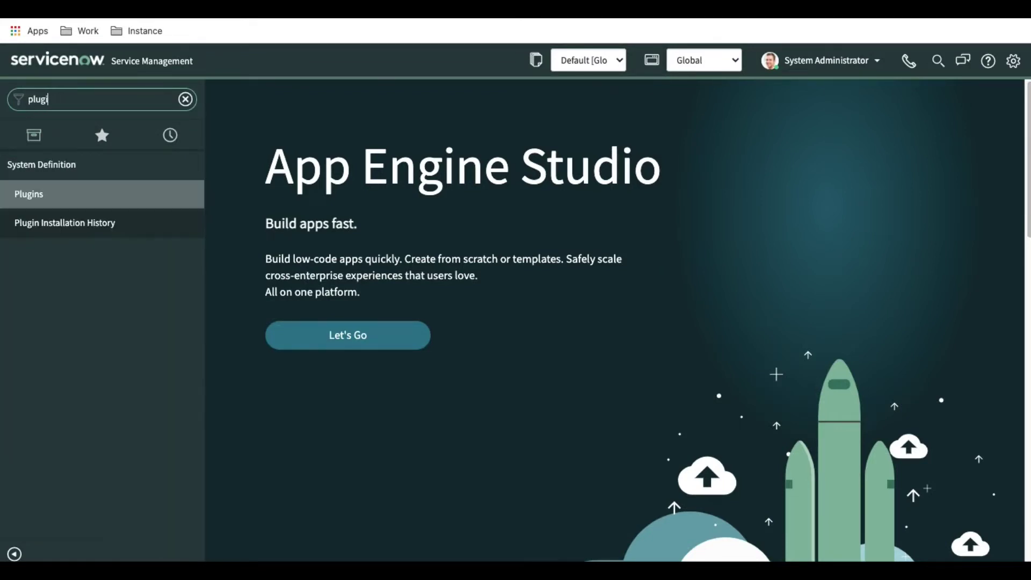
pyautogui.click(65, 202)
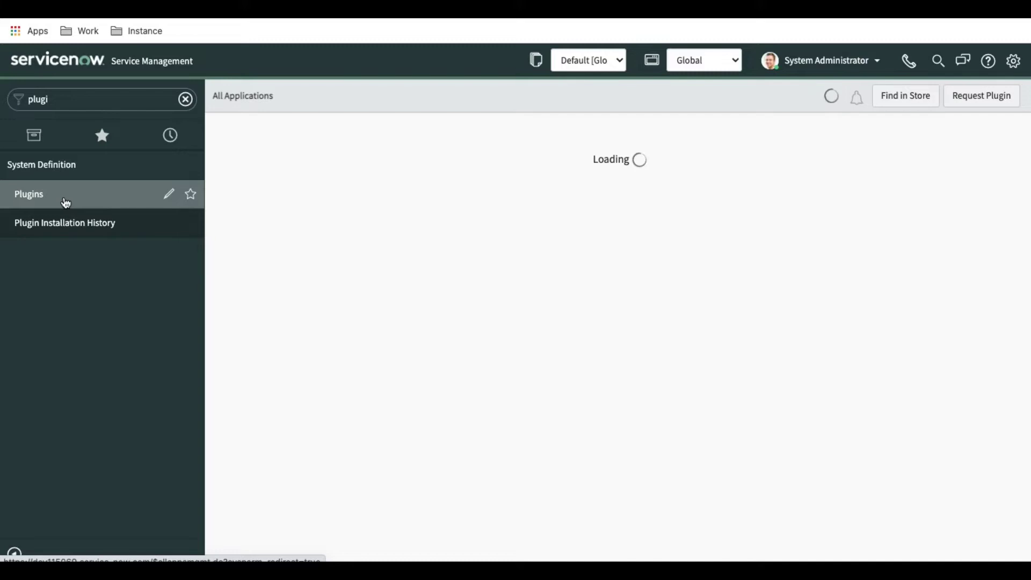
# Switch to the SnowExpert website and open the GRC – Governance Risk & Compliance documentation page.
pyautogui.hotkey('ctrl', 'Tab')
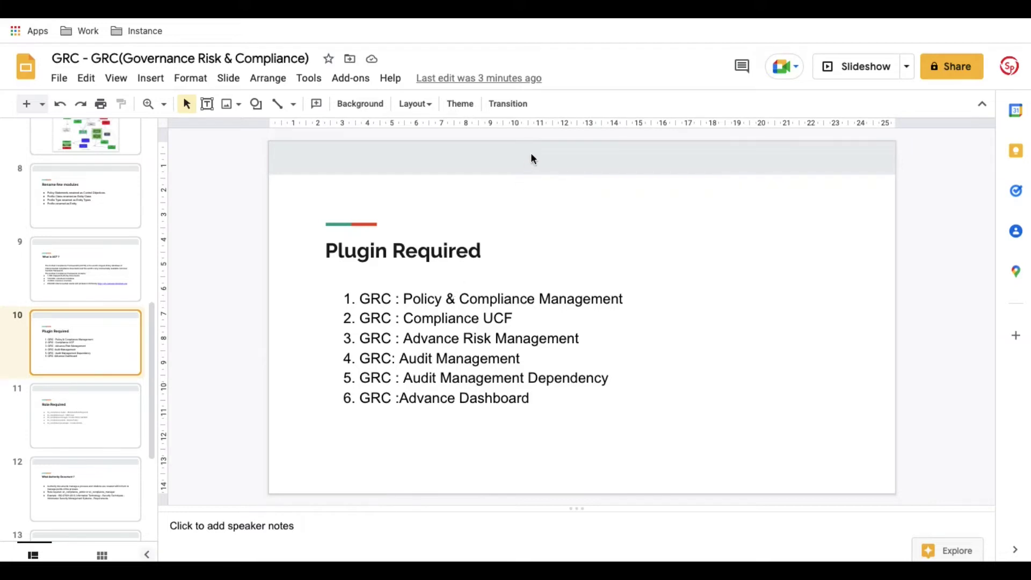
pyautogui.hotkey('ctrl', 'Tab')
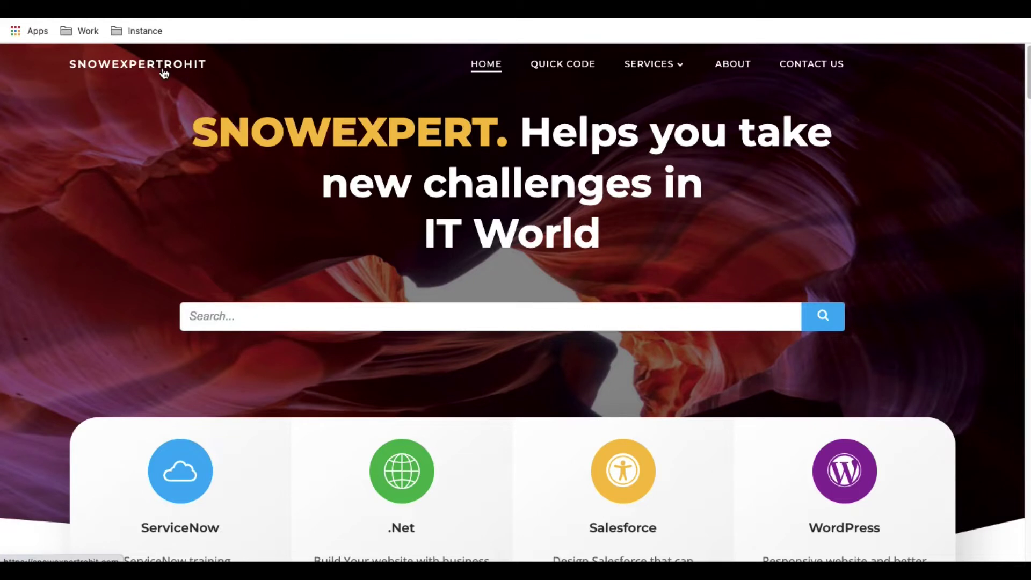
pyautogui.moveTo(663, 64)
pyautogui.moveTo(704, 214)
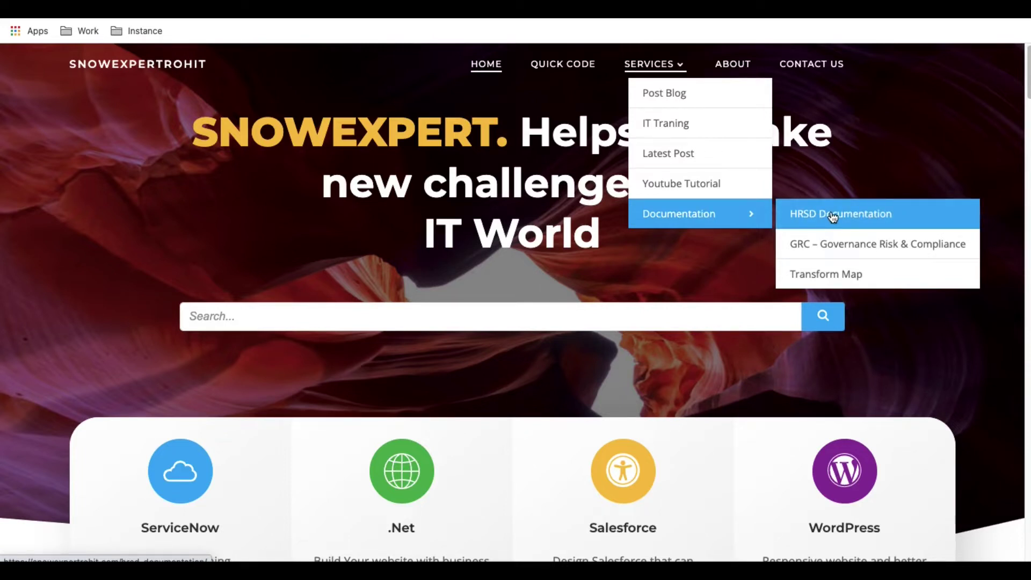
pyautogui.click(828, 250)
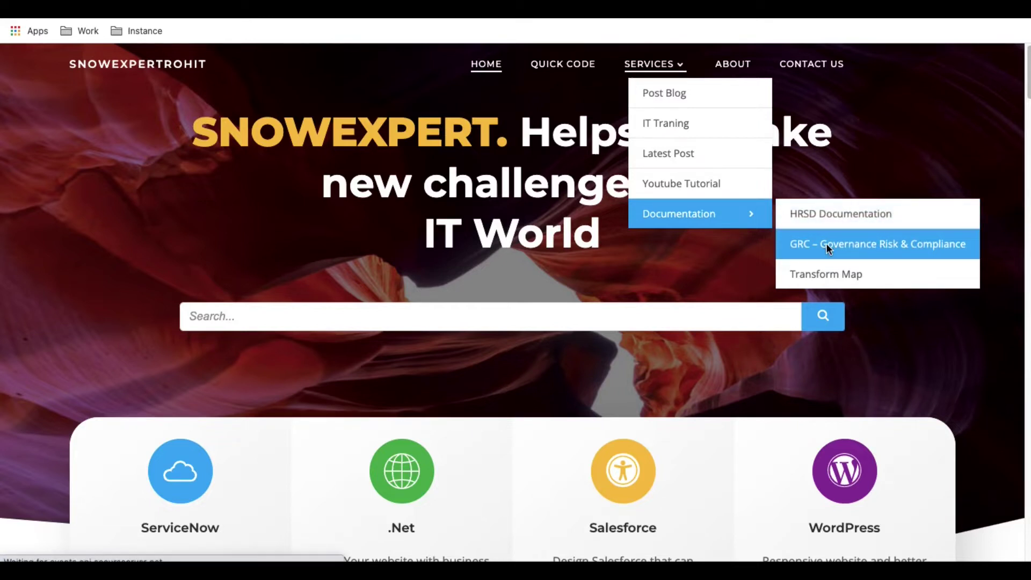
# Page through the embedded GRC presentation to the "Details of GRC" slide and show it in full screen.
pyautogui.scroll(-4, 628, 369)
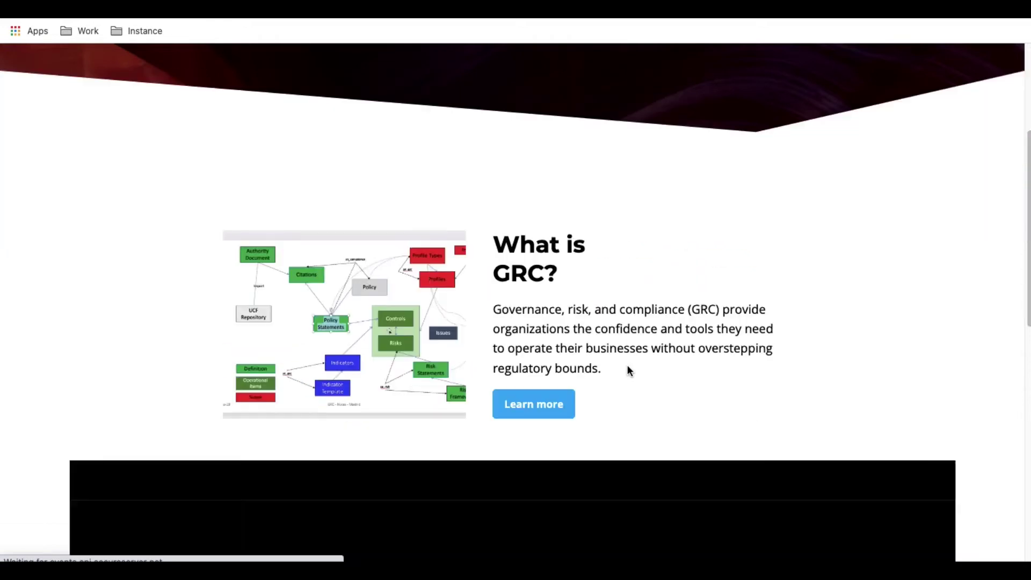
pyautogui.scroll(-10, 627, 369)
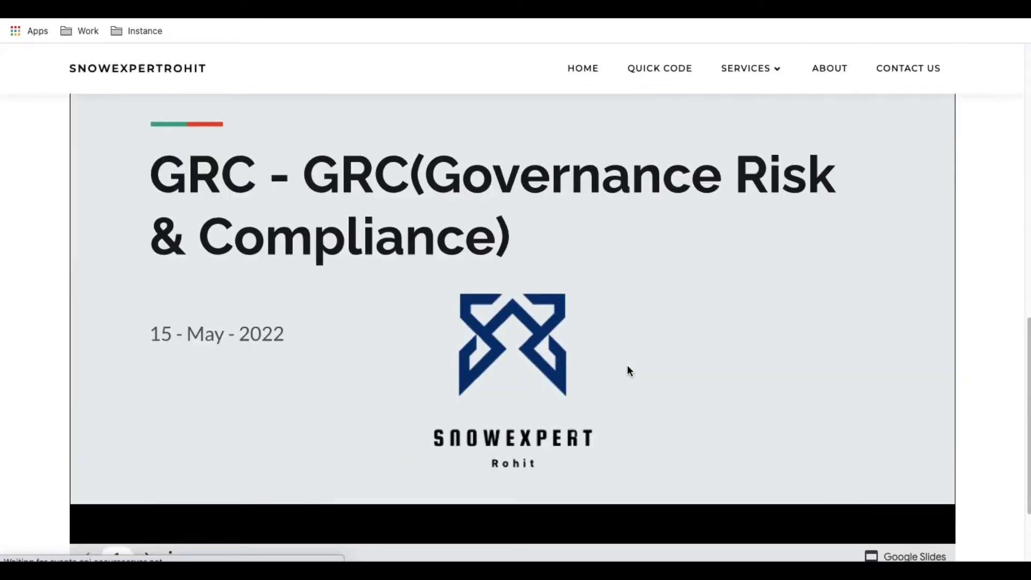
pyautogui.scroll(-1, 629, 370)
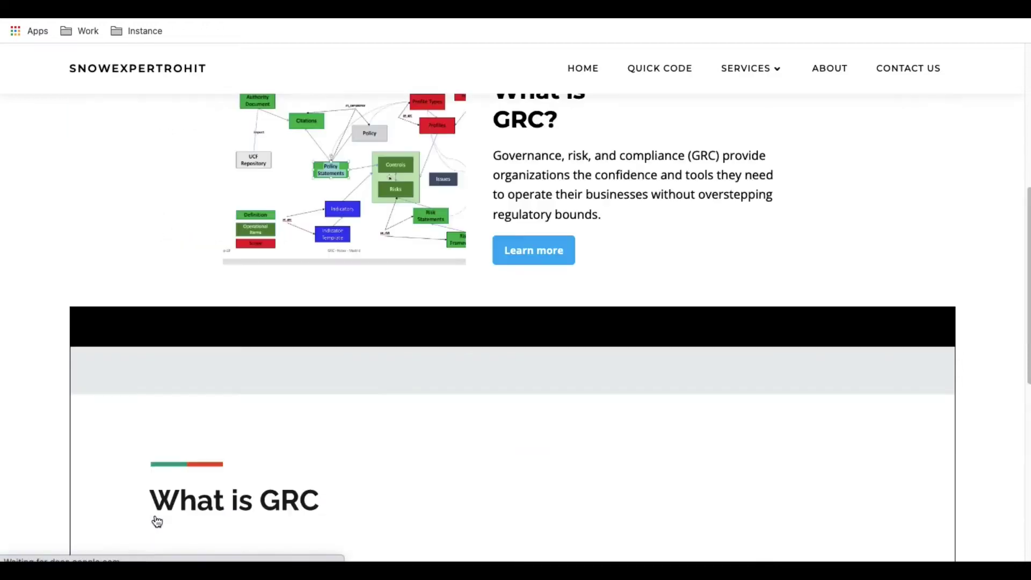
pyautogui.click(150, 514)
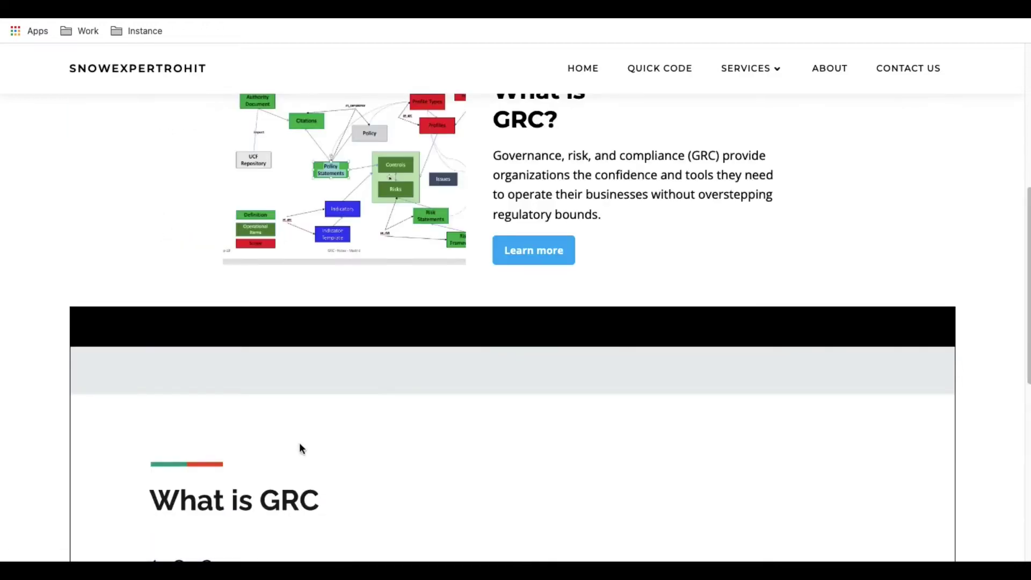
pyautogui.scroll(-9, 321, 447)
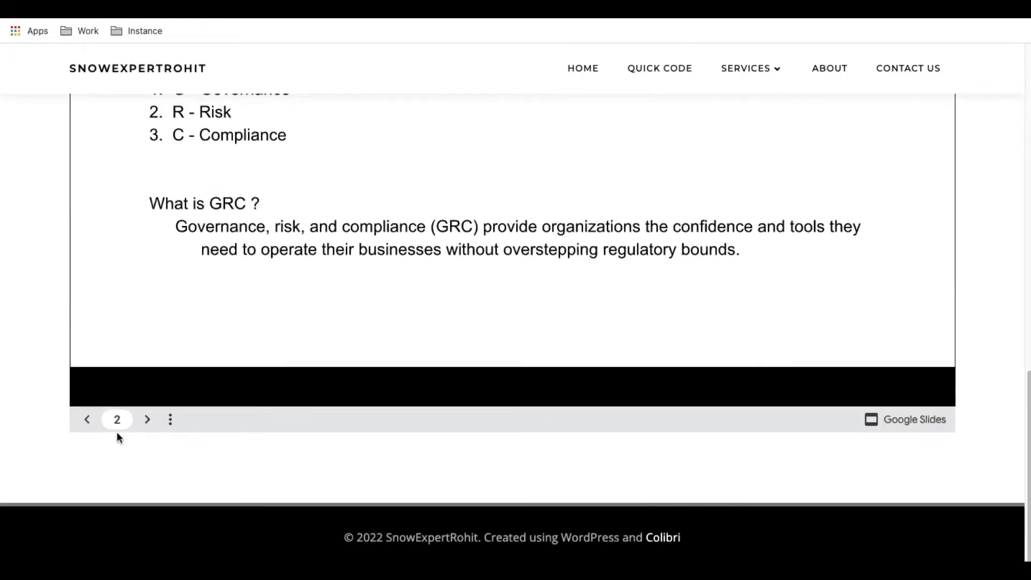
pyautogui.click(151, 427)
pyautogui.scroll(-8, 360, 430)
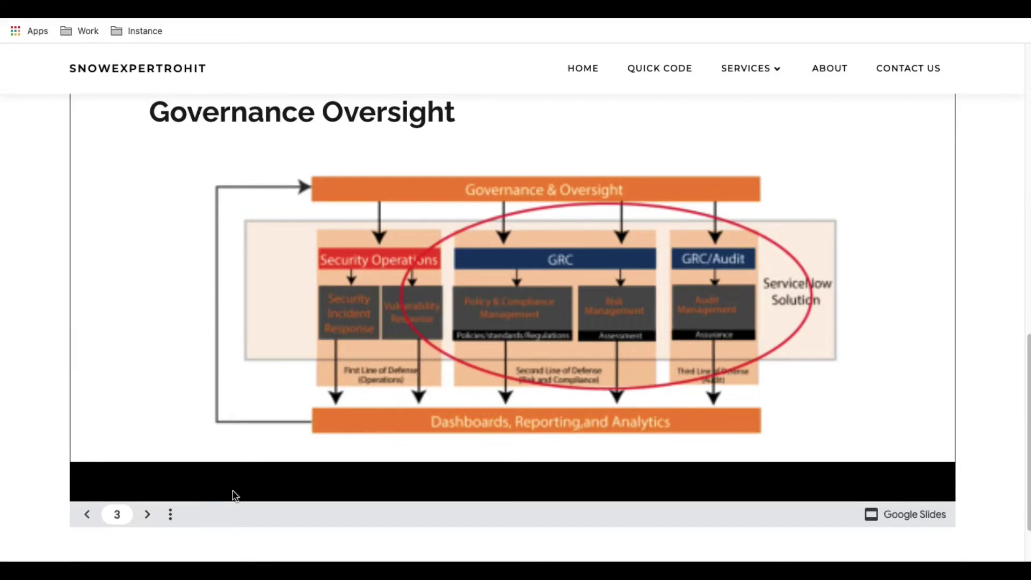
pyautogui.click(147, 514)
pyautogui.scroll(-8, 146, 520)
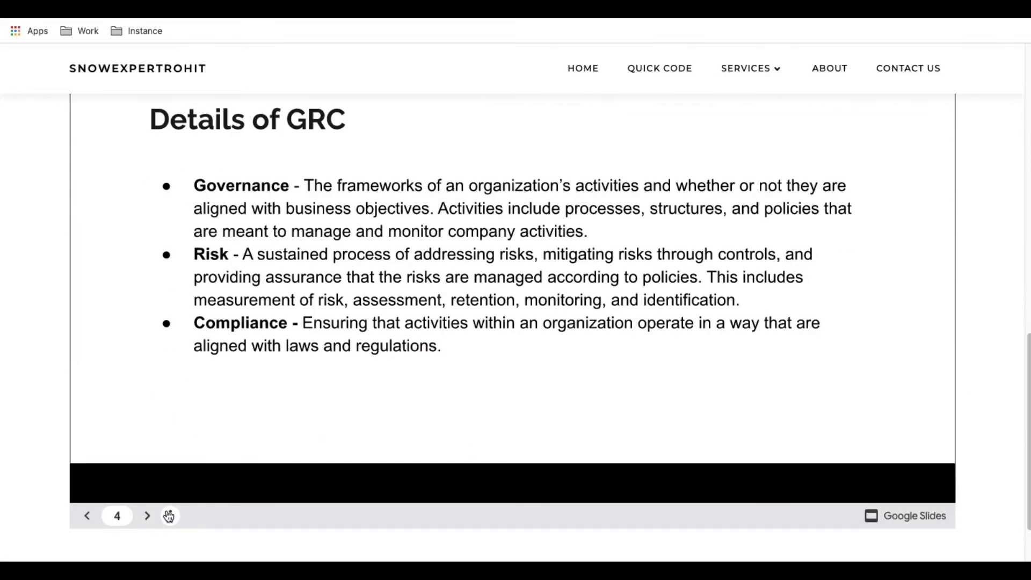
pyautogui.click(169, 516)
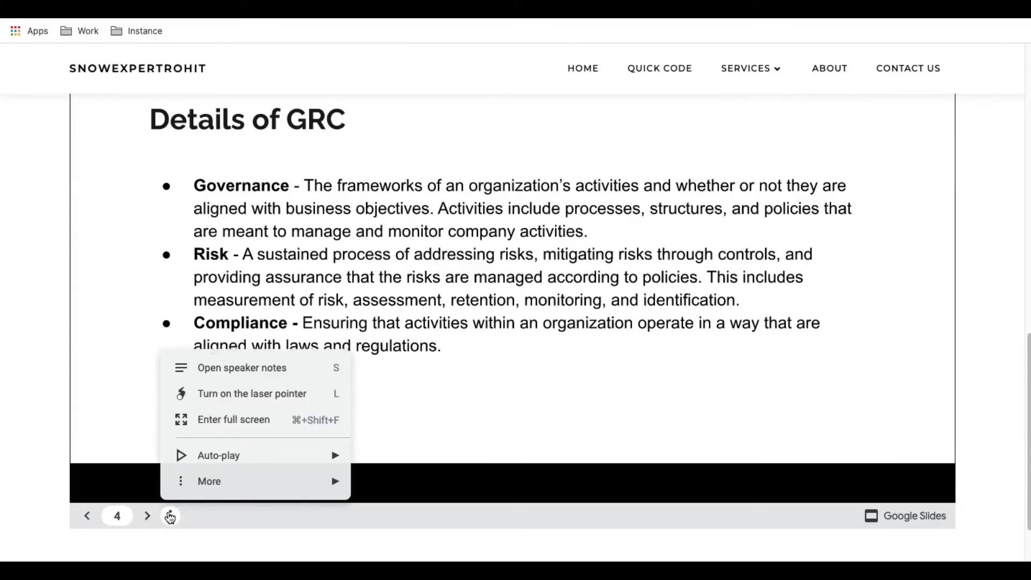
pyautogui.click(216, 428)
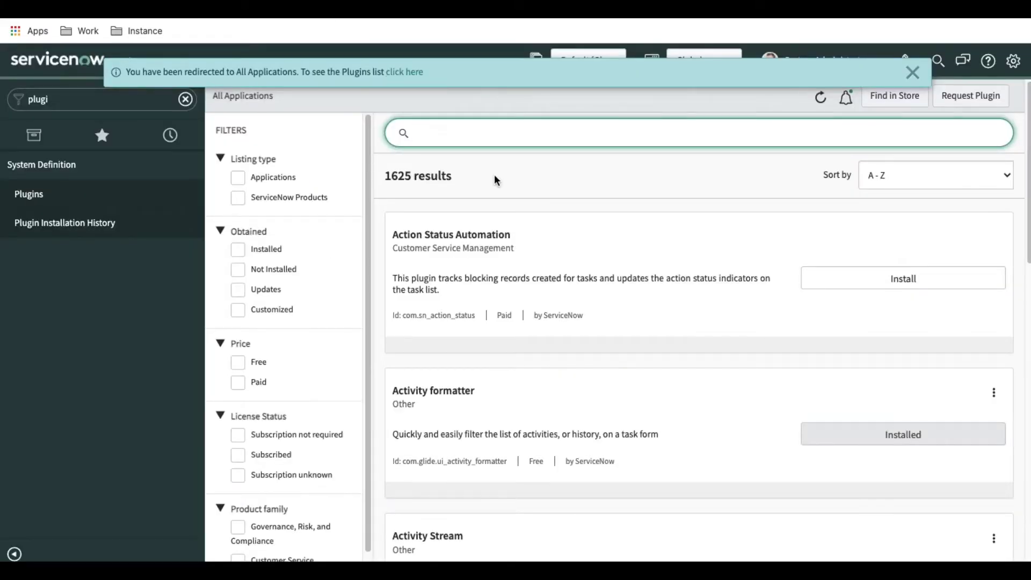
# Search ServiceNow's All Applications list for "Policy and com".
pyautogui.write('Ploc')
pyautogui.write('y')
pyautogui.write(' and')
pyautogui.write(' com')
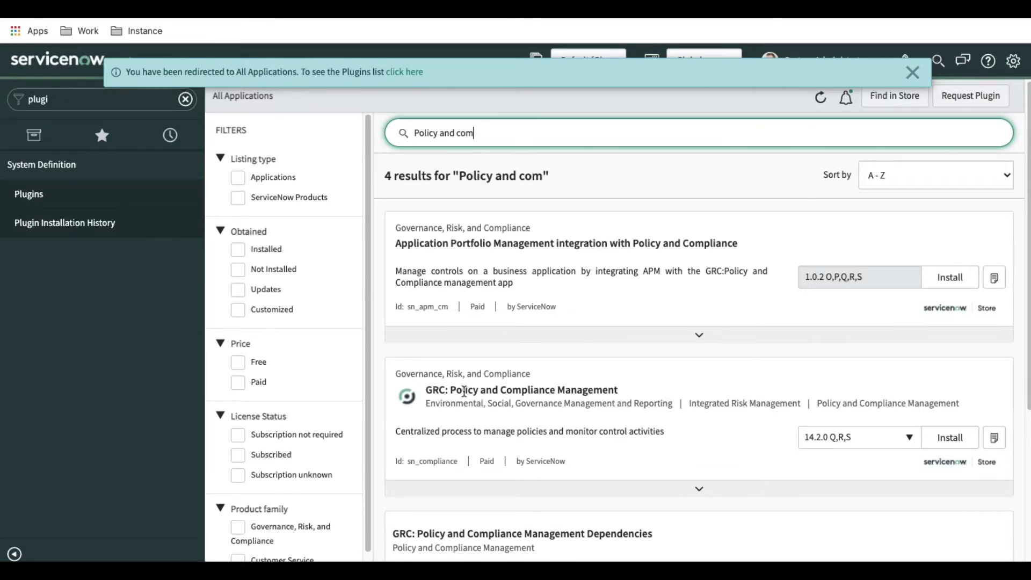
pyautogui.scroll(-1, 449, 394)
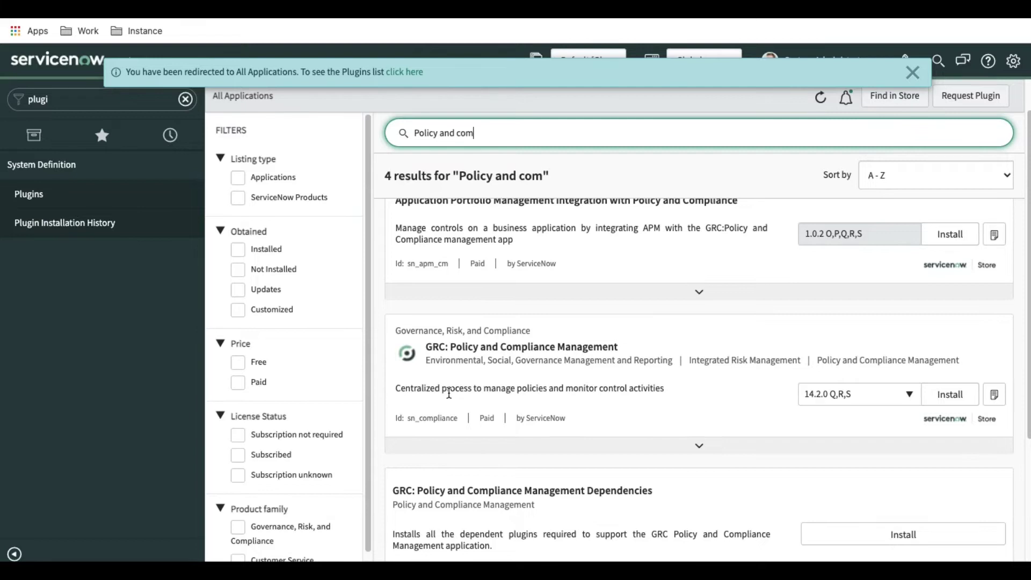
pyautogui.scroll(-1, 449, 394)
pyautogui.click(943, 342)
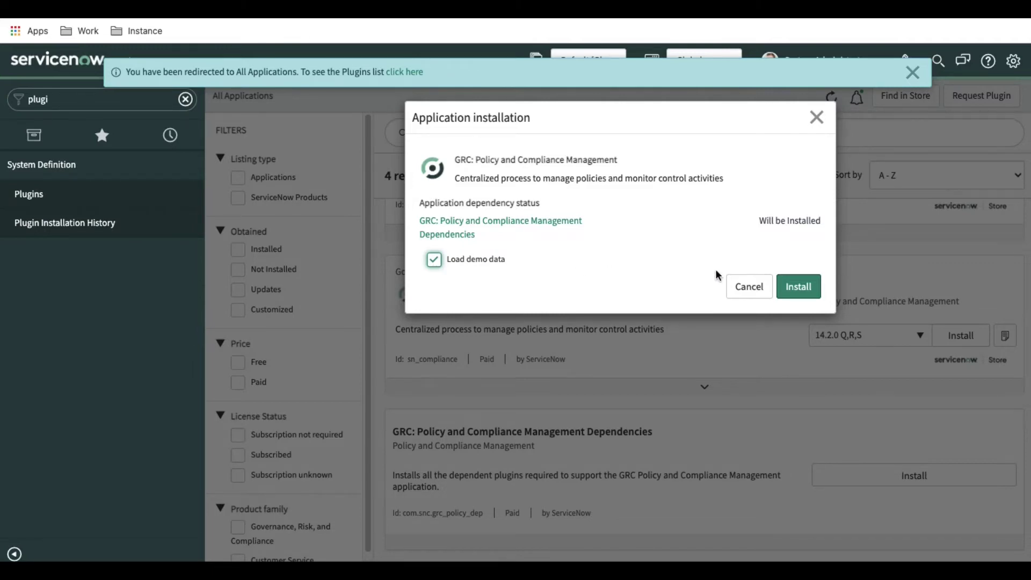
pyautogui.click(739, 291)
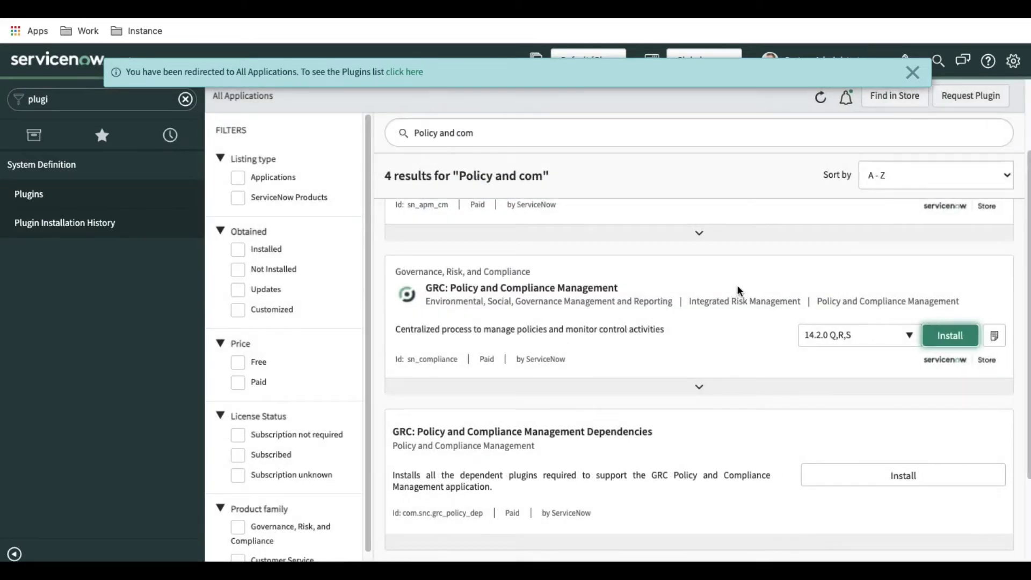
pyautogui.scroll(-3, 738, 287)
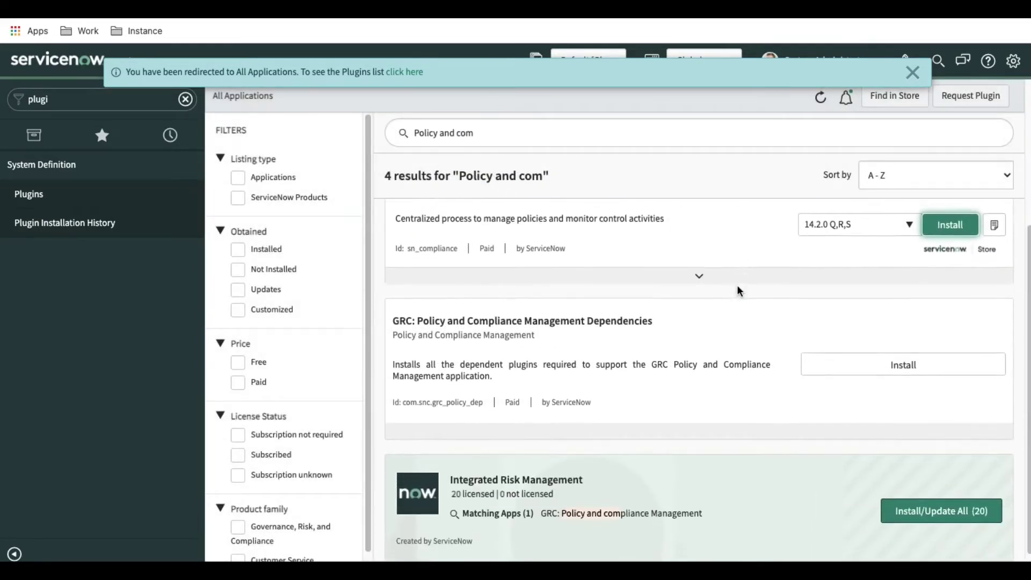
pyautogui.scroll(4, 737, 291)
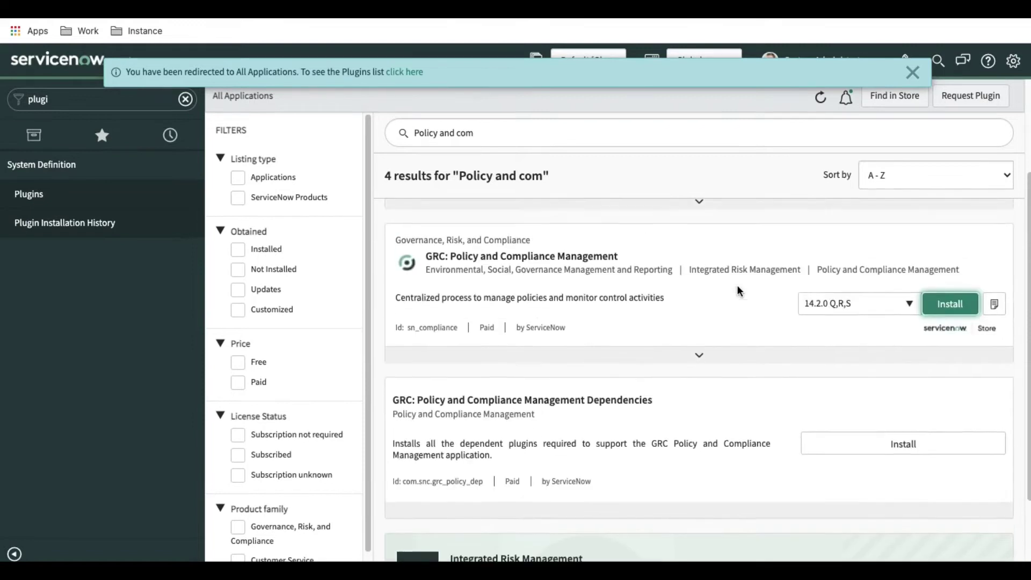
# Filter the application navigator for "policy" and look through the listed modules for policy and compliance entries.
pyautogui.click(185, 99)
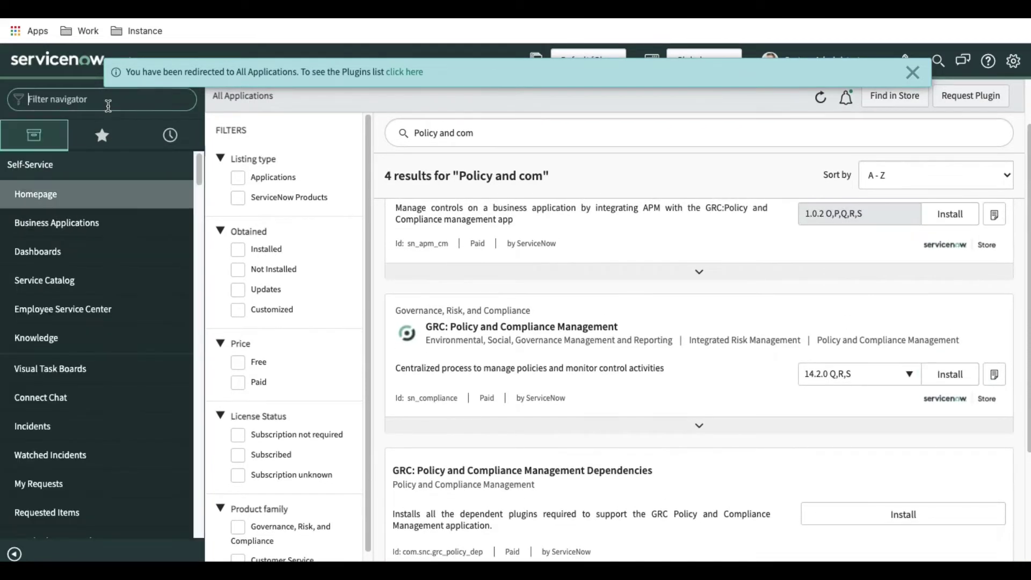
pyautogui.write('grc')
pyautogui.press('BackSpace')
pyautogui.press('BackSpace')
pyautogui.press('BackSpace')
pyautogui.write('pold')
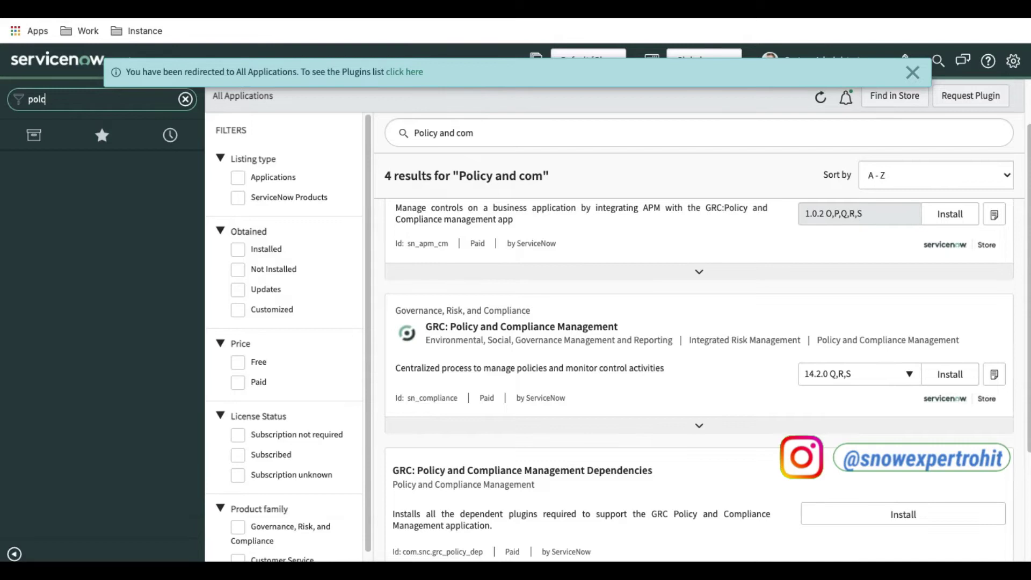
pyautogui.press('BackSpace')
pyautogui.write('icy')
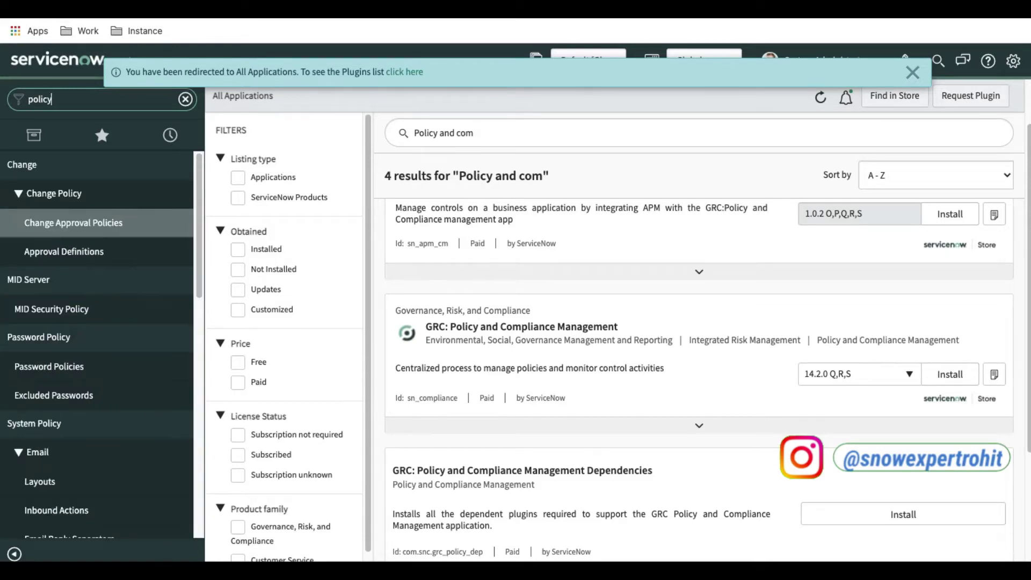
pyautogui.scroll(-3, 88, 382)
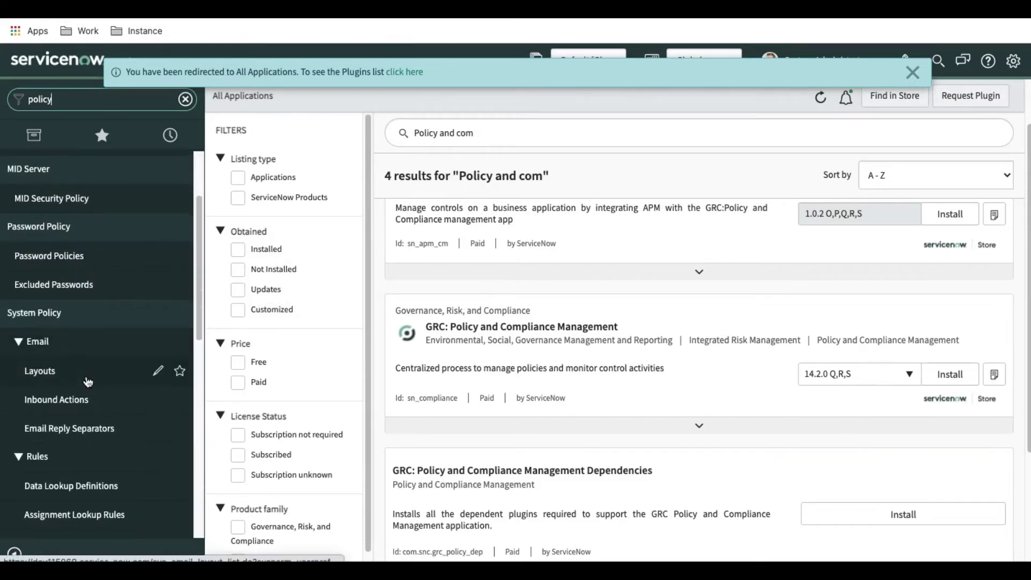
pyautogui.scroll(3, 87, 381)
pyautogui.scroll(-10, 87, 381)
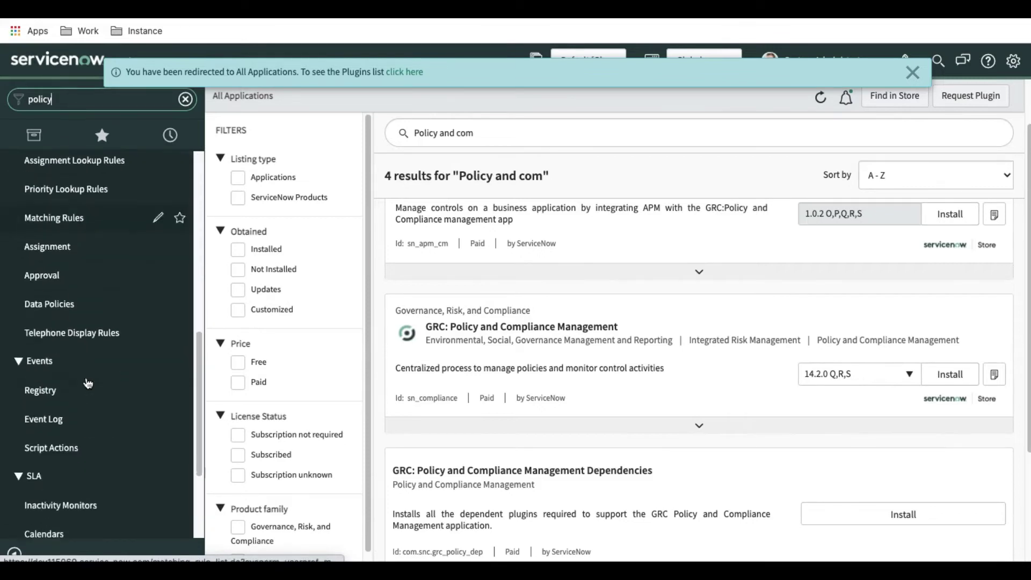
pyautogui.scroll(10, 88, 381)
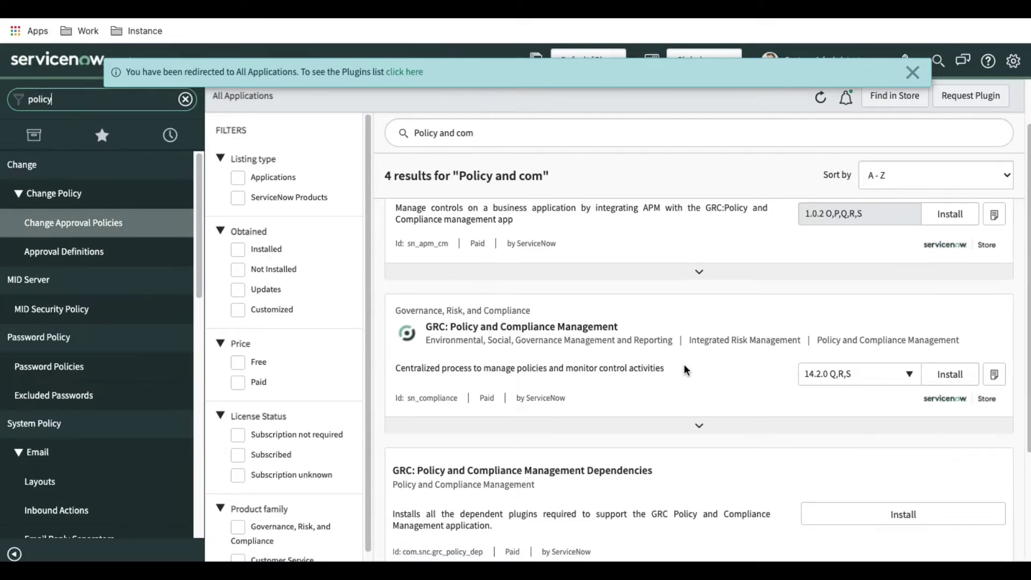
# Install the GRC: Policy and Compliance Management application, version 14.2.0, and close the installation dialog.
pyautogui.click(942, 376)
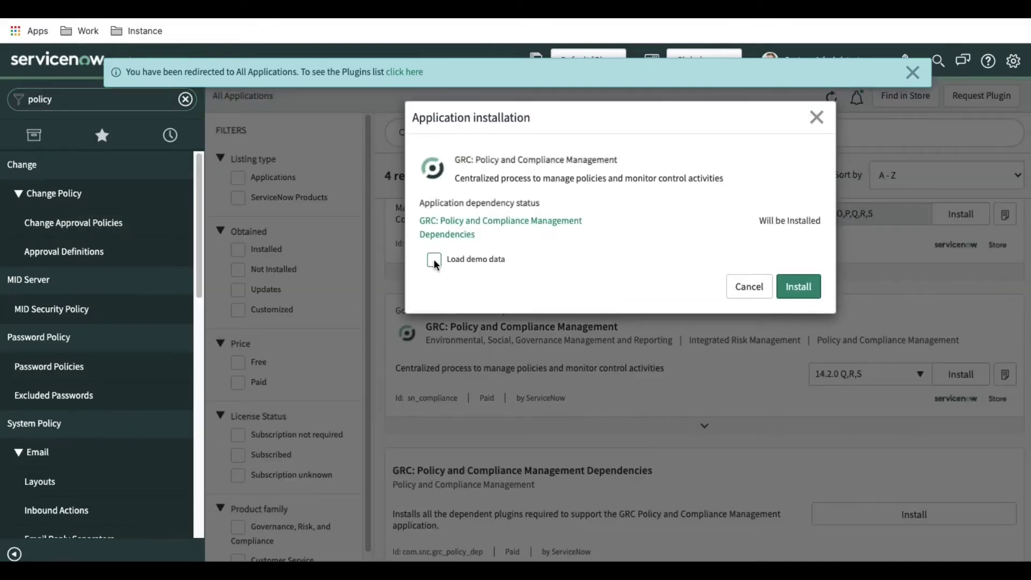
pyautogui.click(796, 287)
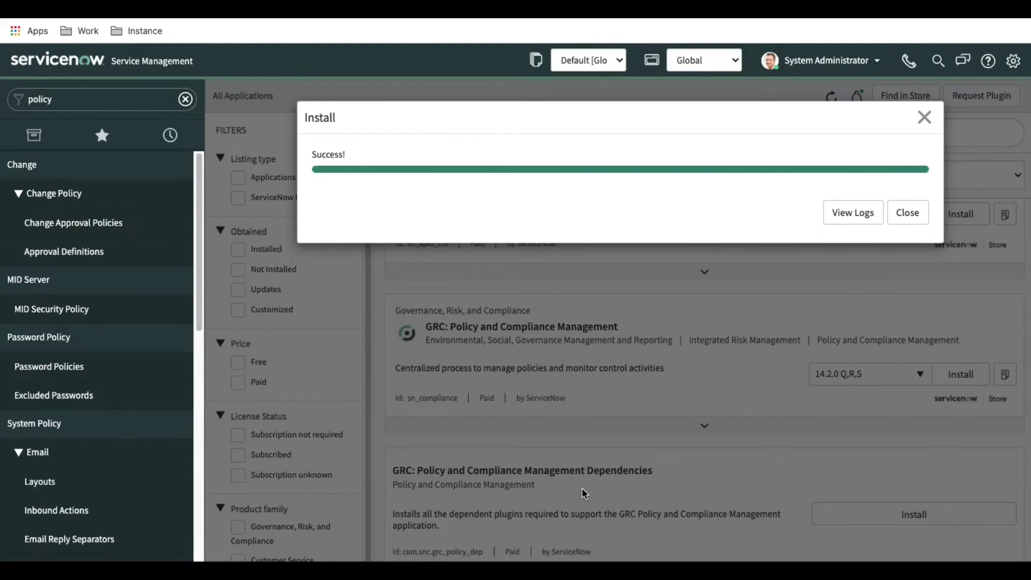
pyautogui.click(908, 212)
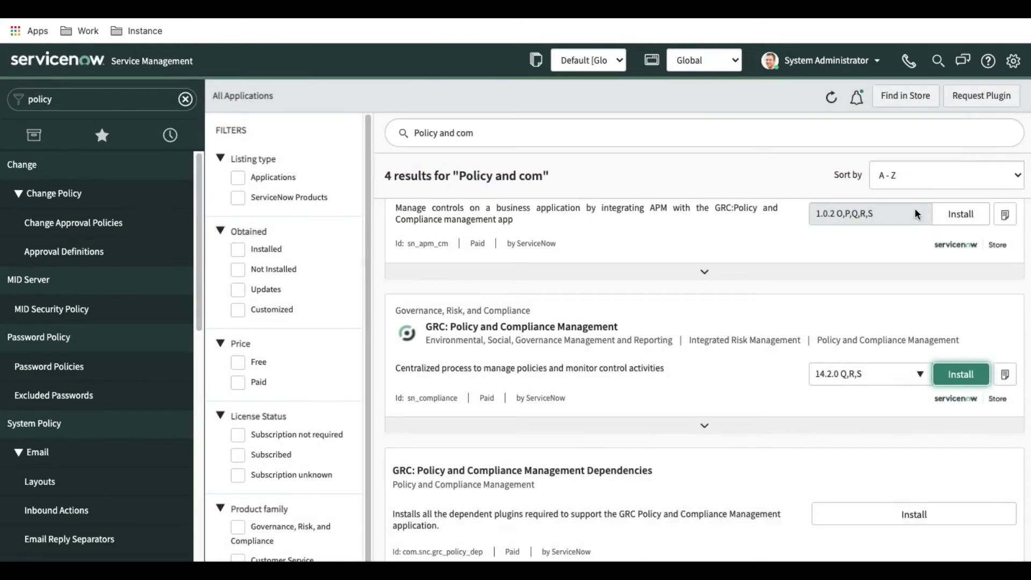
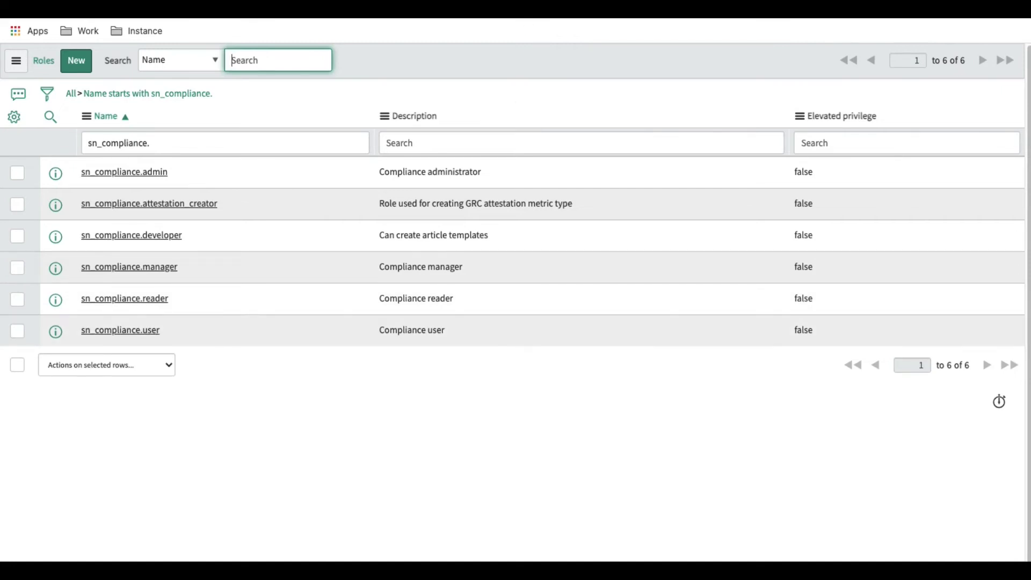
# Switch to the GRC presentation in Google Slides and review the compliance roles on the "Role Required" slide.
pyautogui.click(528, 10)
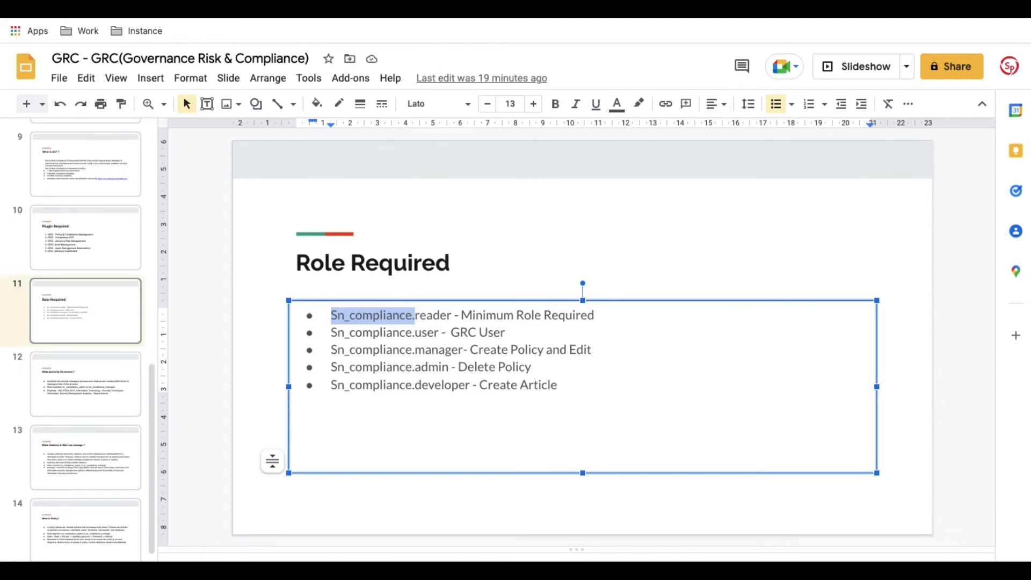
pyautogui.click(432, 10)
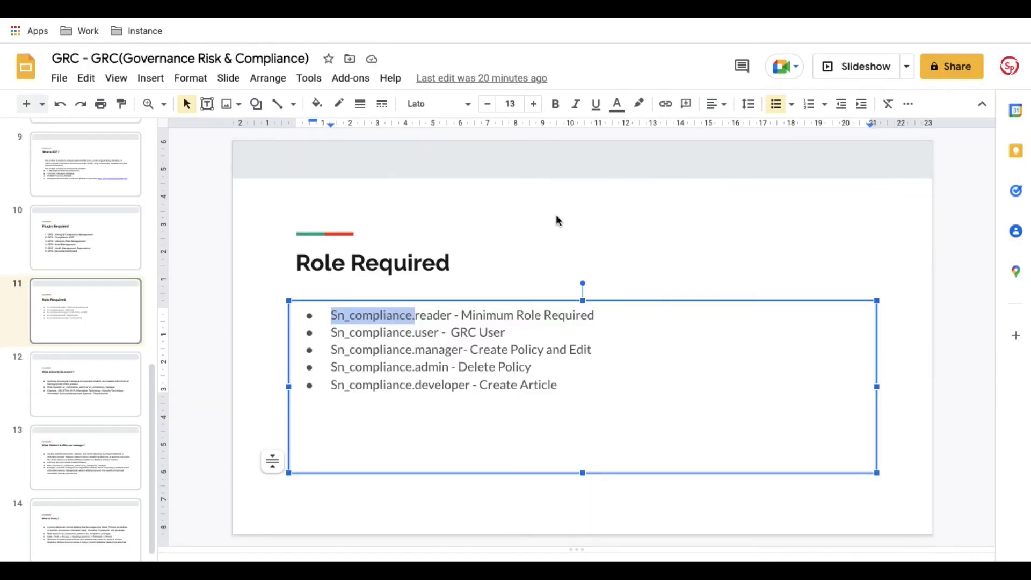
pyautogui.click(555, 214)
pyautogui.scroll(-1, 555, 215)
pyautogui.scroll(1, 556, 214)
pyautogui.click(91, 288)
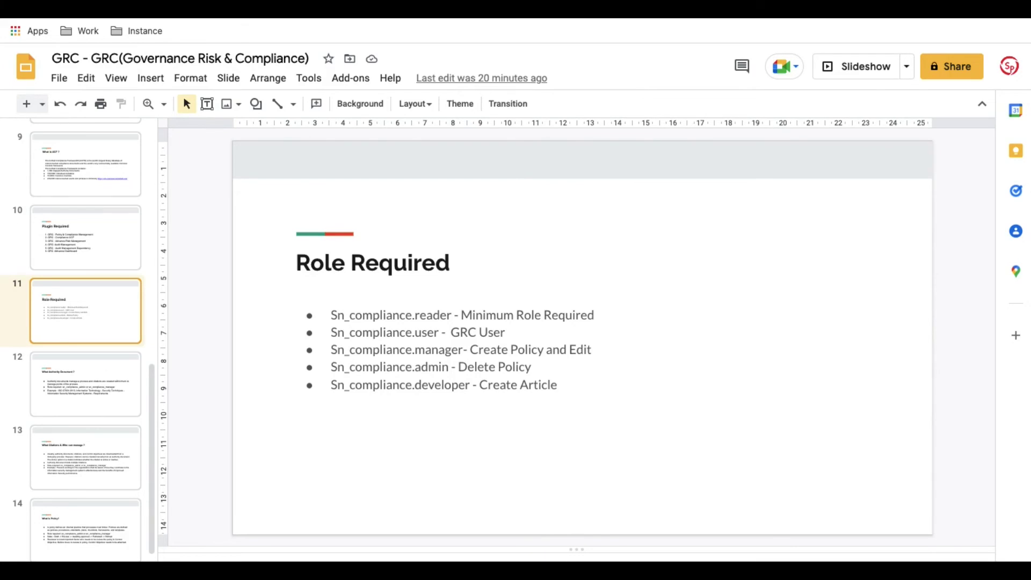
# Switch to ServiceNow and filter the application navigator for "policy".
pyautogui.click(225, 9)
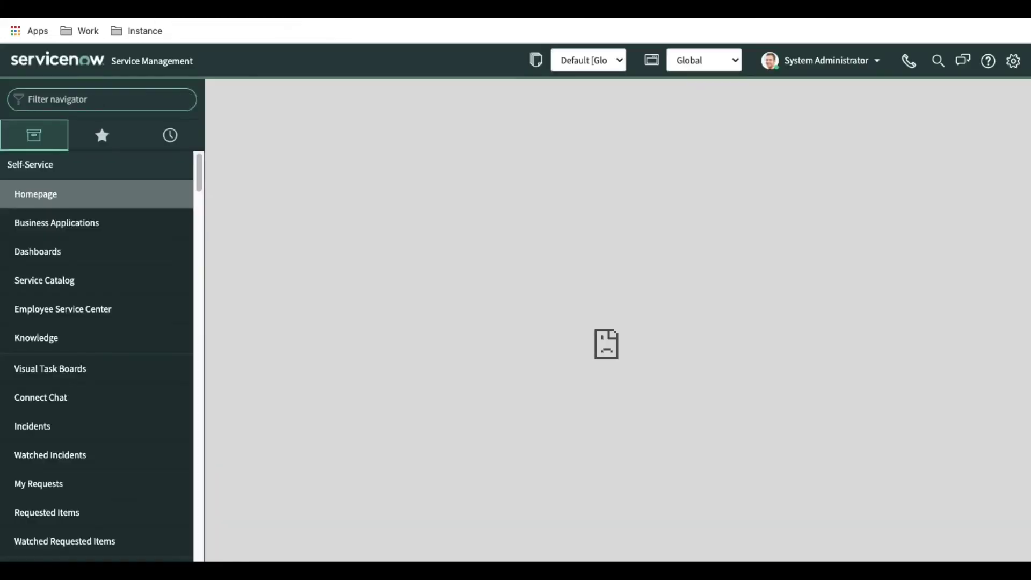
pyautogui.click(124, 101)
pyautogui.write('p')
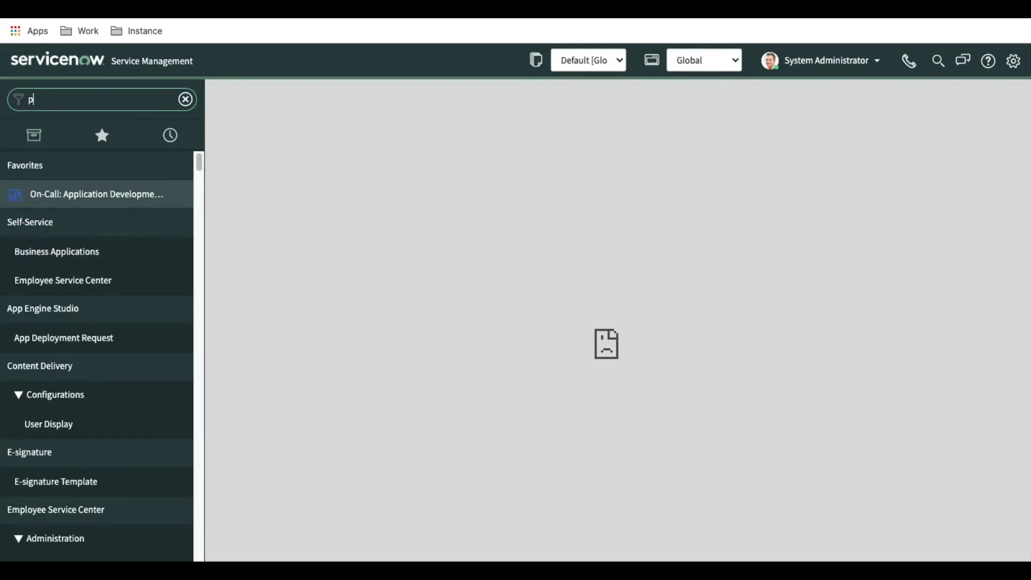
pyautogui.write('lolicy')
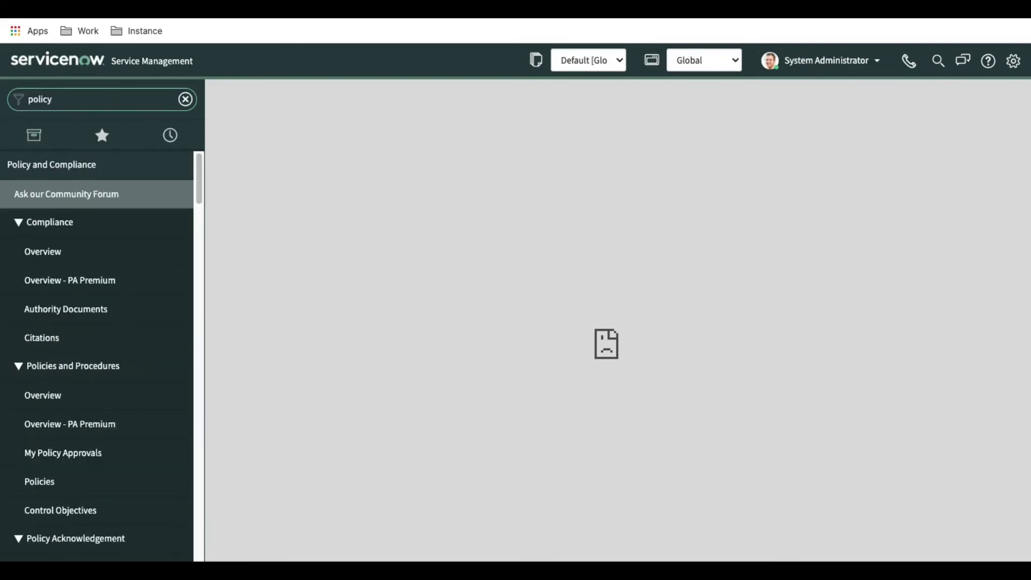
# Examine the Policy and Compliance modules in the navigator, from Policies and Procedures through Scoping, Controls, Issues and Indicators to Administration.
pyautogui.scroll(-5, 82, 256)
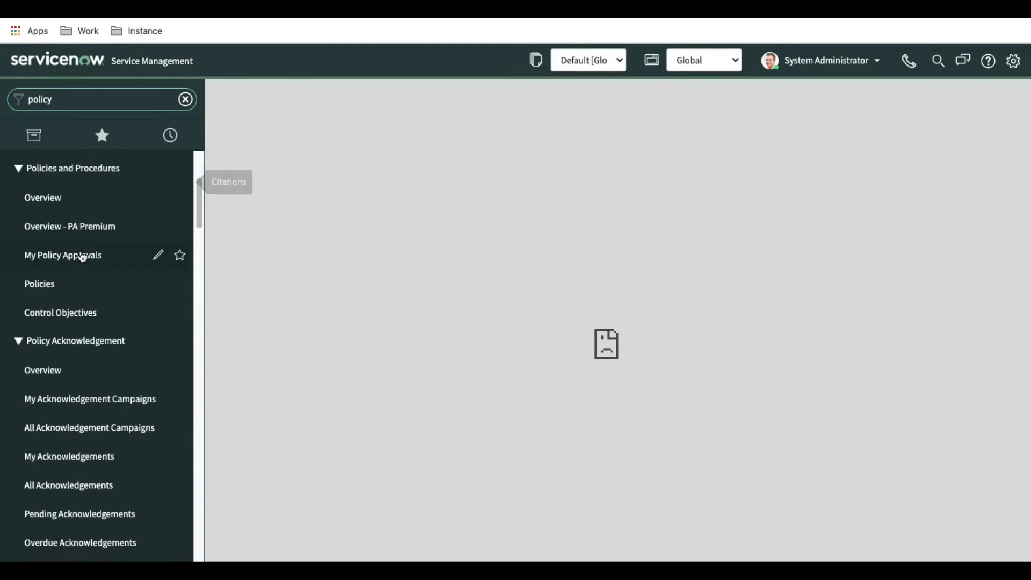
pyautogui.scroll(-5, 82, 256)
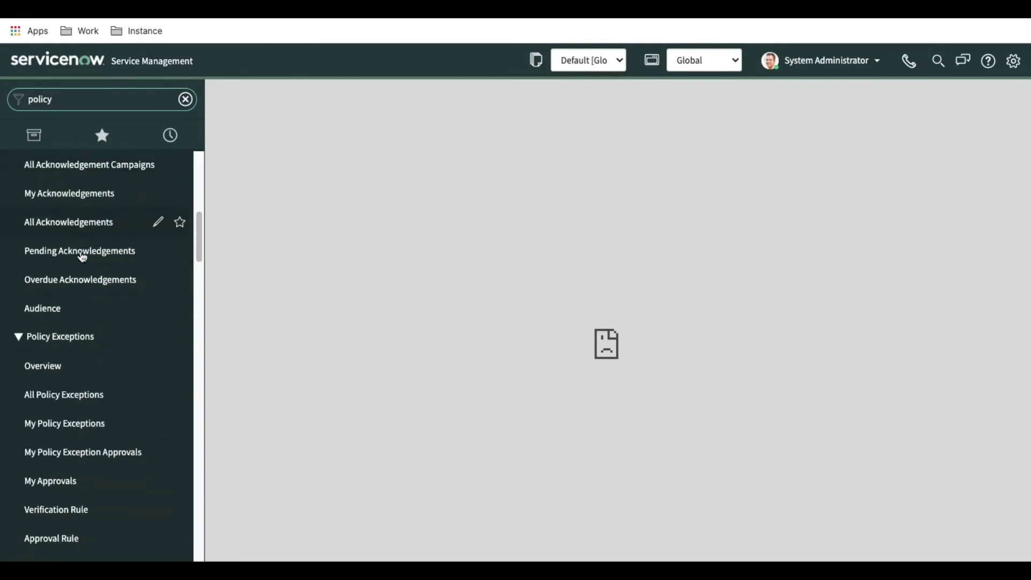
pyautogui.scroll(-1, 81, 258)
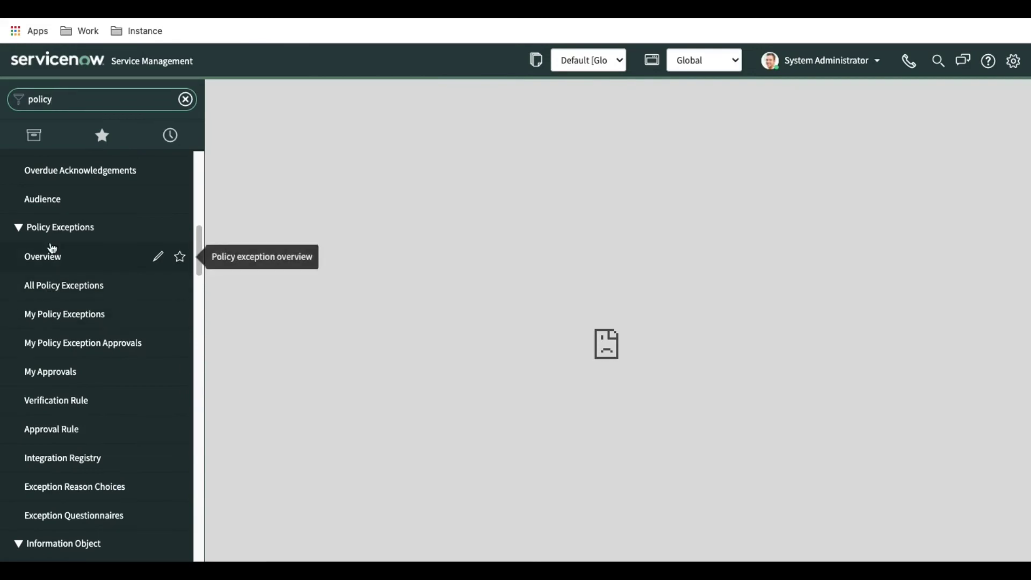
pyautogui.scroll(-2, 51, 249)
pyautogui.scroll(1, 51, 242)
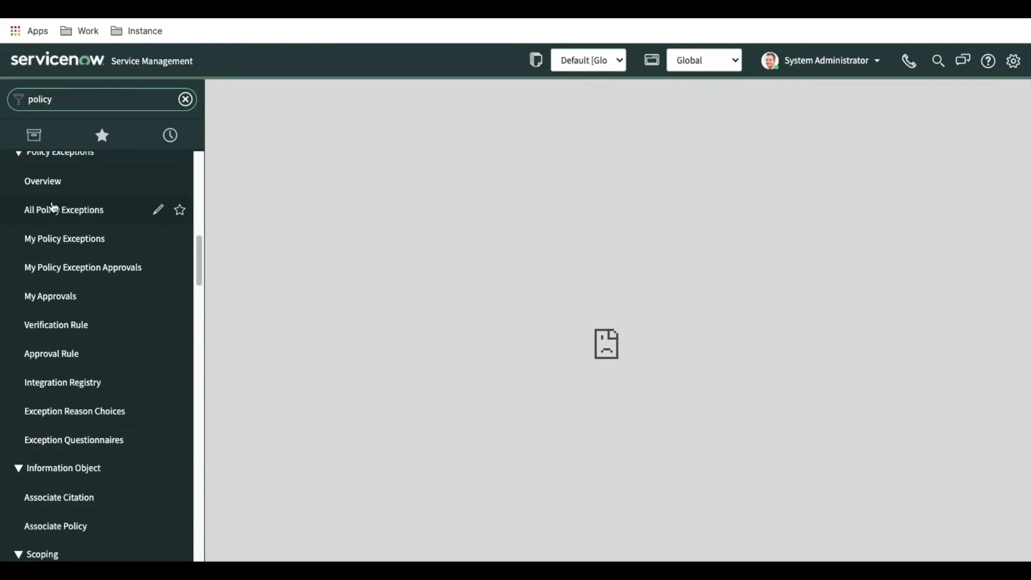
pyautogui.scroll(-1, 52, 210)
pyautogui.scroll(-3, 52, 207)
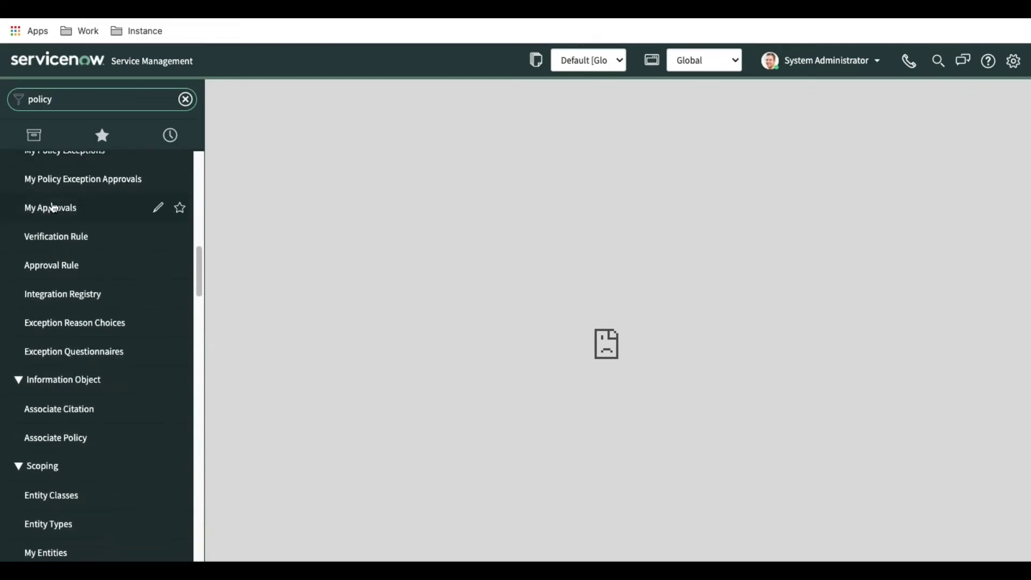
pyautogui.scroll(-1, 71, 470)
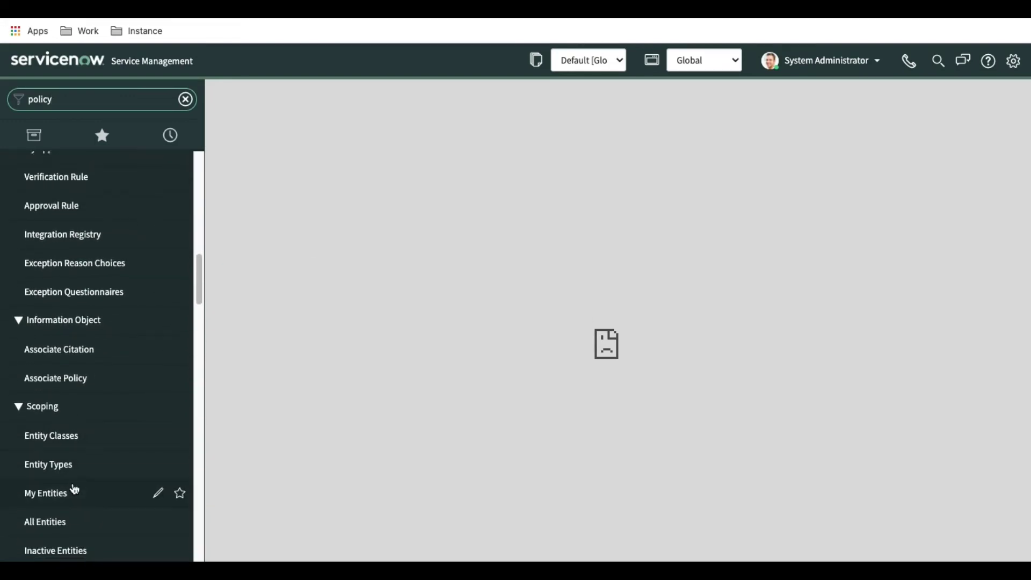
pyautogui.scroll(-3, 70, 466)
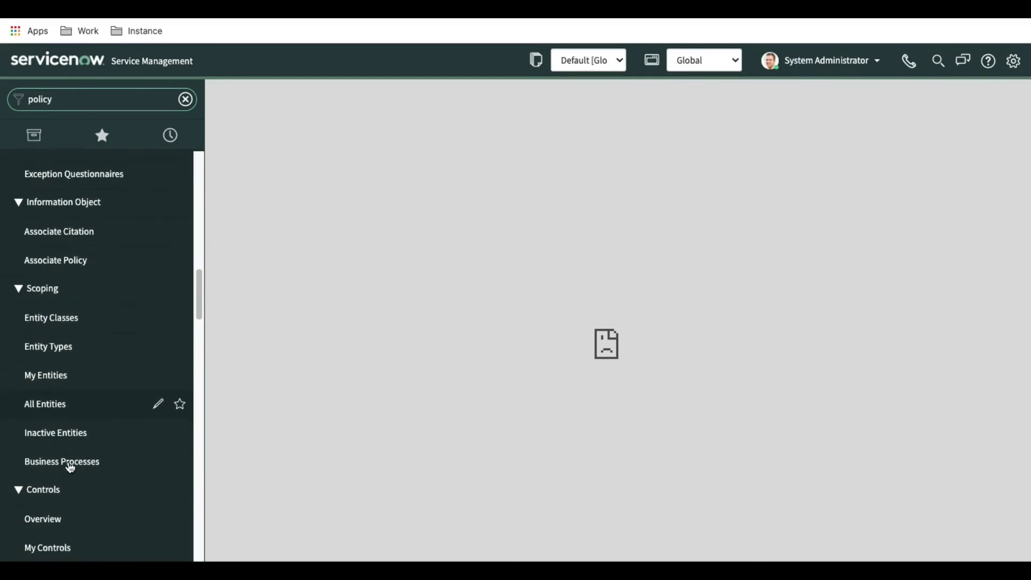
pyautogui.scroll(-6, 72, 412)
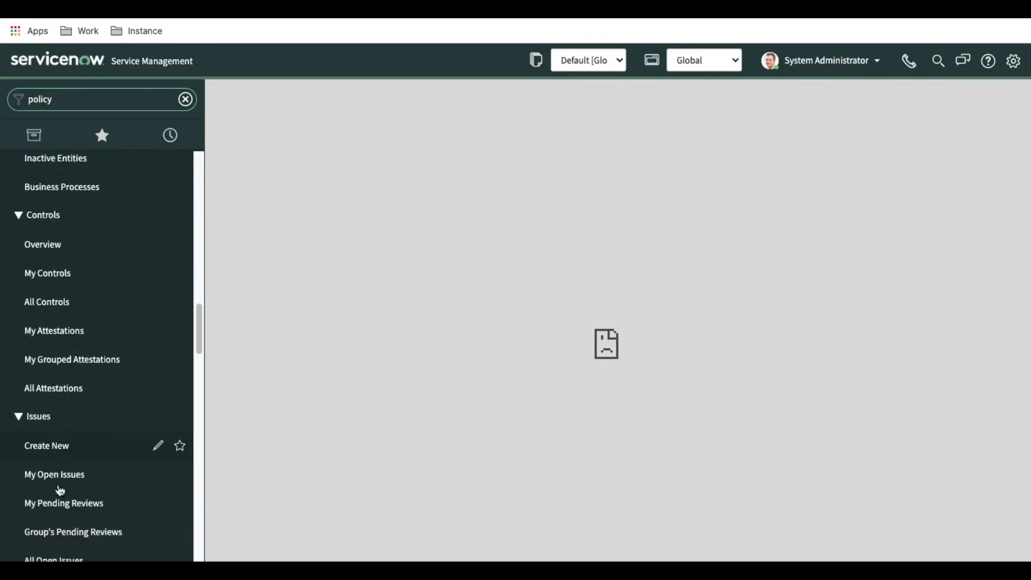
pyautogui.scroll(-4, 60, 490)
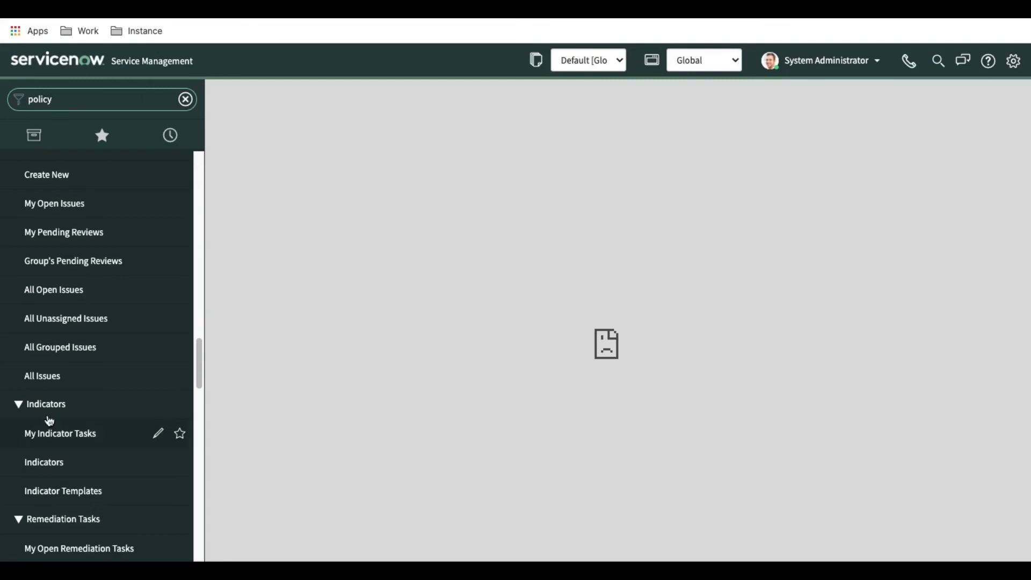
pyautogui.scroll(-2, 63, 510)
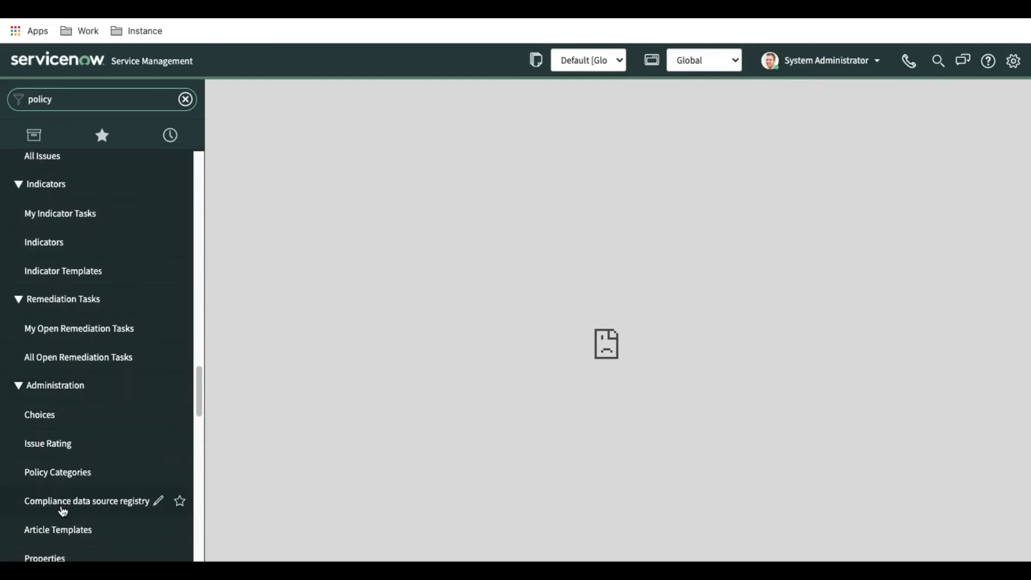
# Return to the Policies and Procedures group in the navigator and open the Policies list.
pyautogui.scroll(13, 63, 511)
pyautogui.scroll(8, 62, 511)
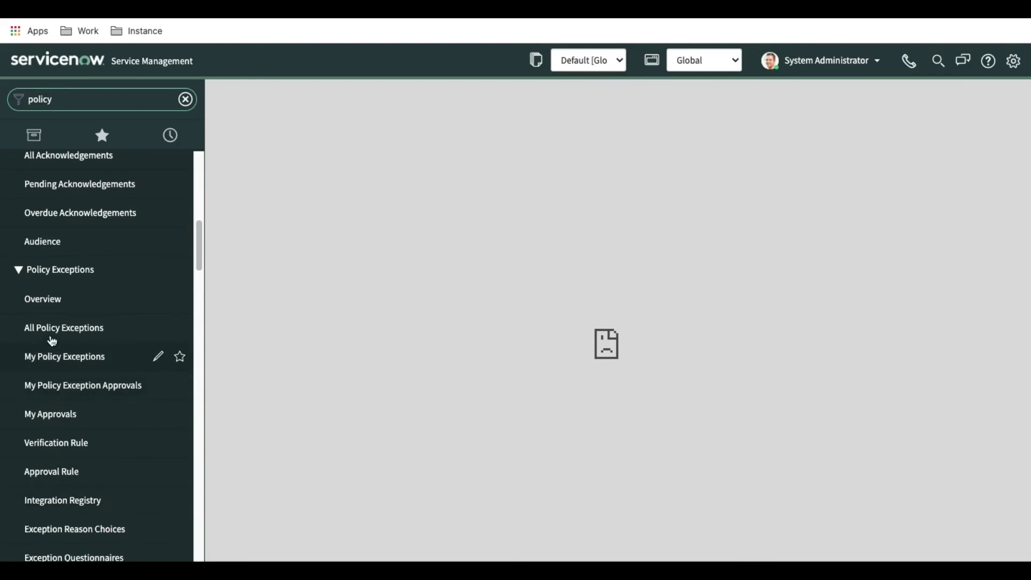
pyautogui.scroll(1, 54, 331)
pyautogui.scroll(3, 54, 331)
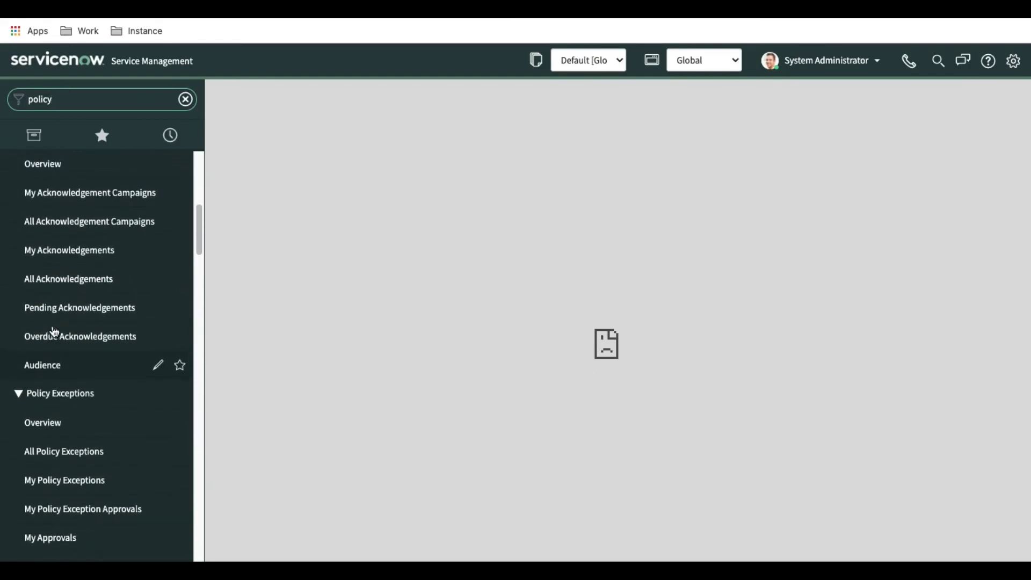
pyautogui.scroll(2, 54, 332)
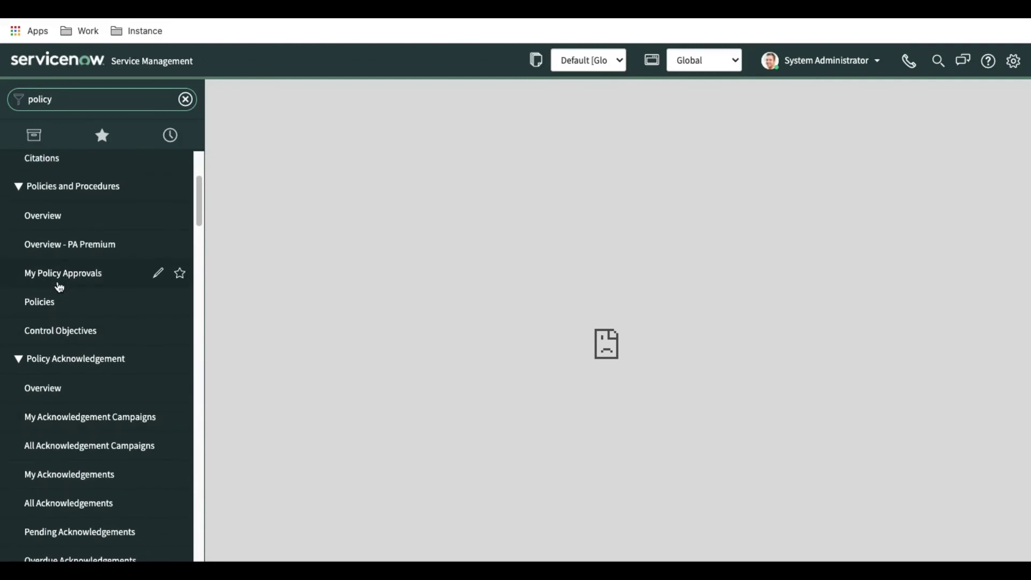
pyautogui.scroll(1, 59, 284)
pyautogui.click(51, 312)
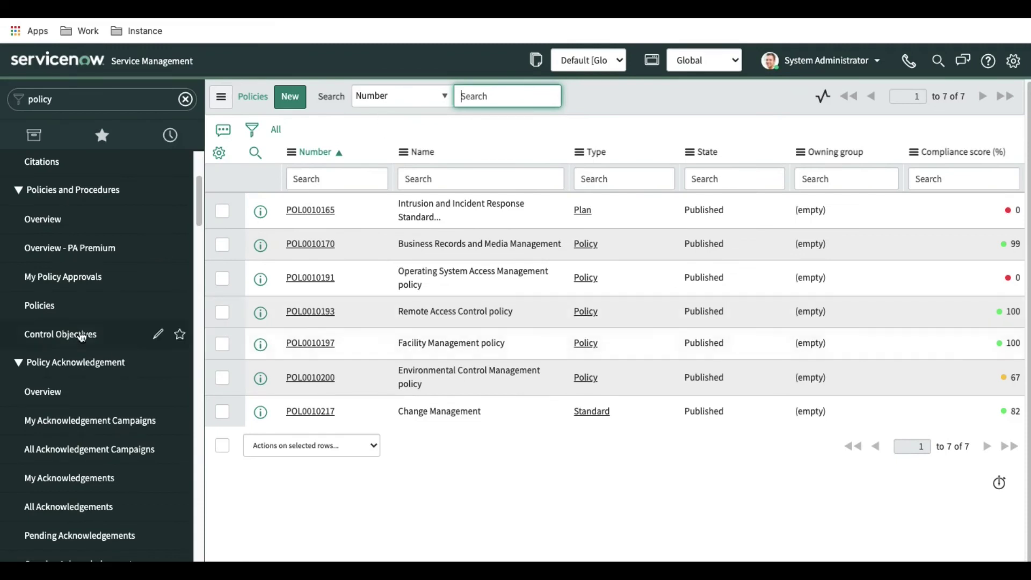
# View the Authority Documents list and the Citations list of the Compliance group.
pyautogui.scroll(5, 80, 330)
pyautogui.moveTo(75, 322)
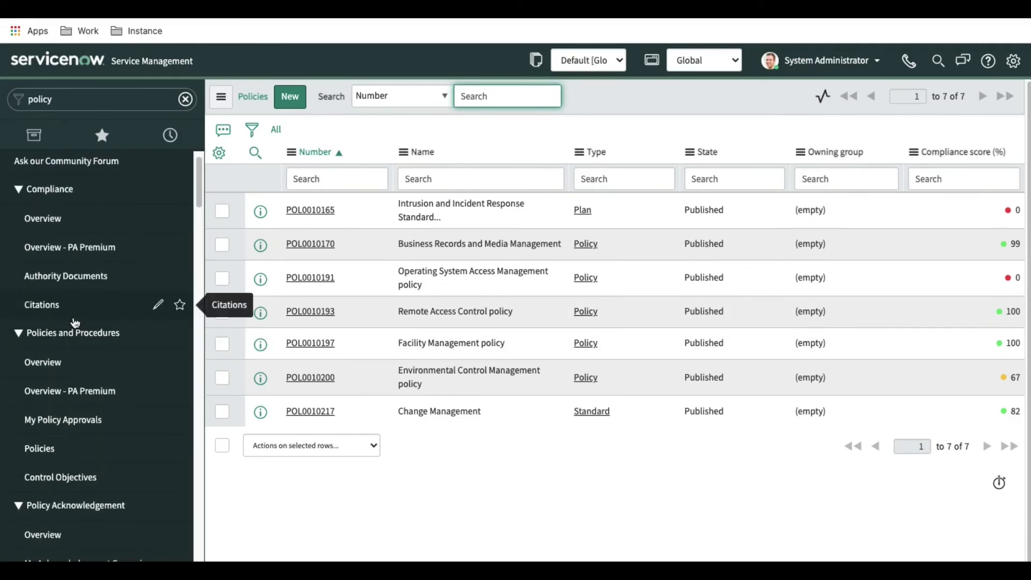
pyautogui.click(67, 280)
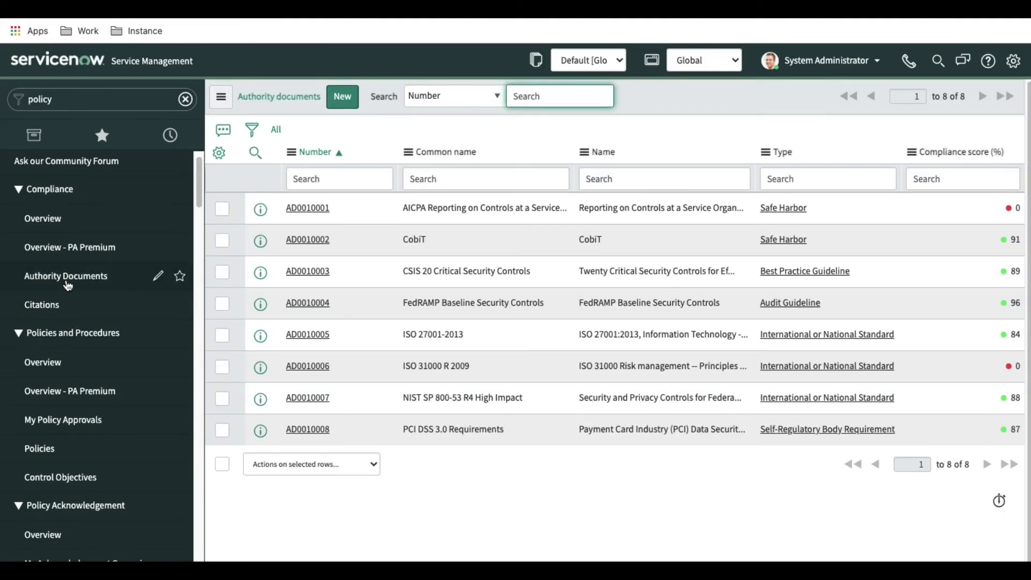
pyautogui.click(65, 314)
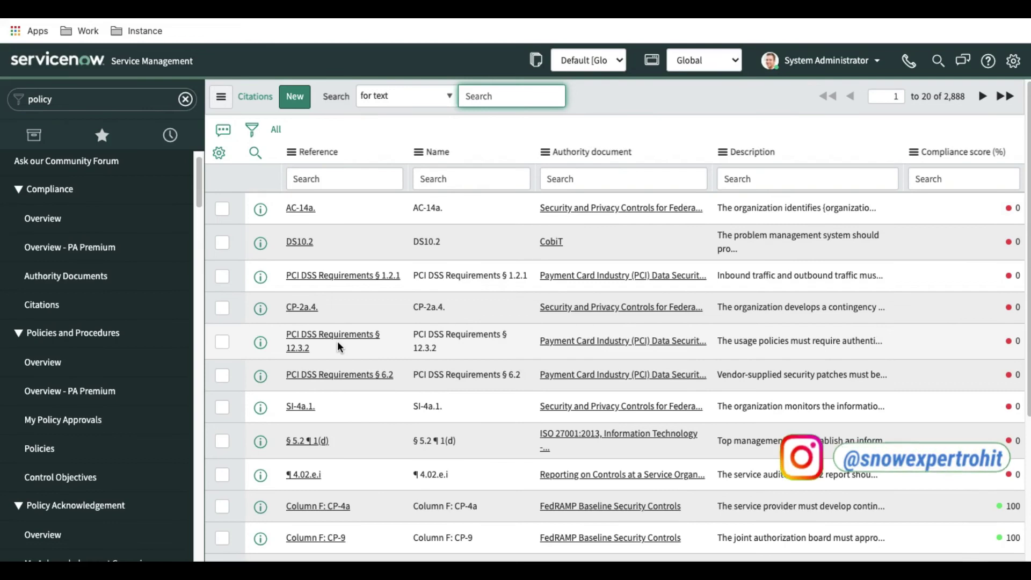
# Revisit the authority documents records, followed by the citations records, to compare the two lists.
pyautogui.scroll(1, 110, 328)
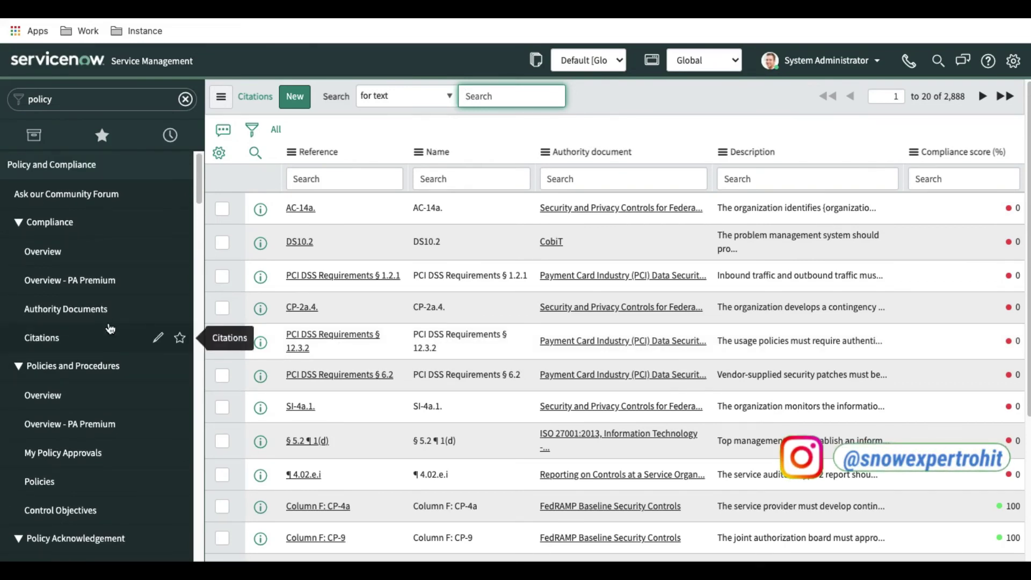
pyautogui.click(62, 311)
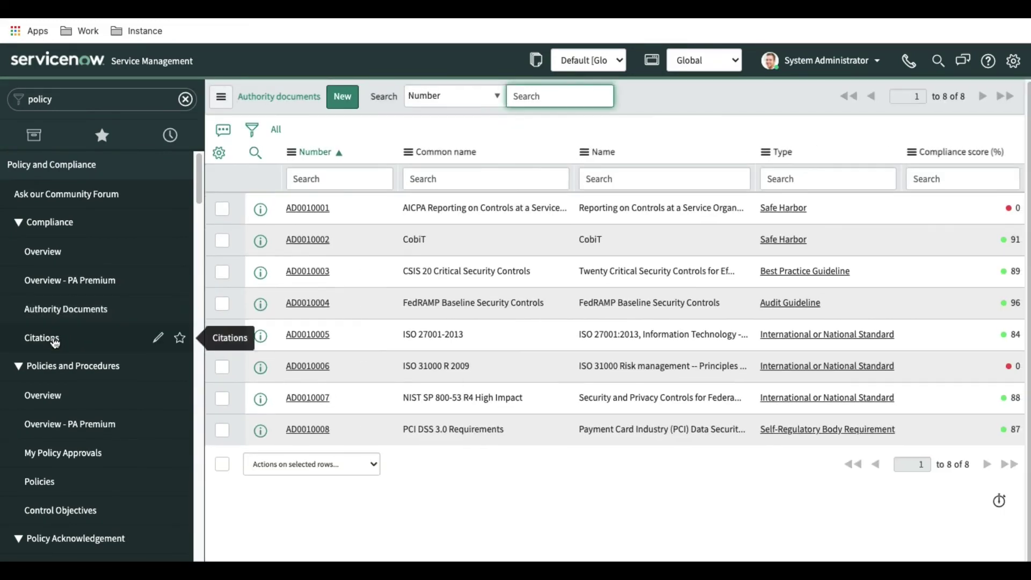
pyautogui.click(54, 339)
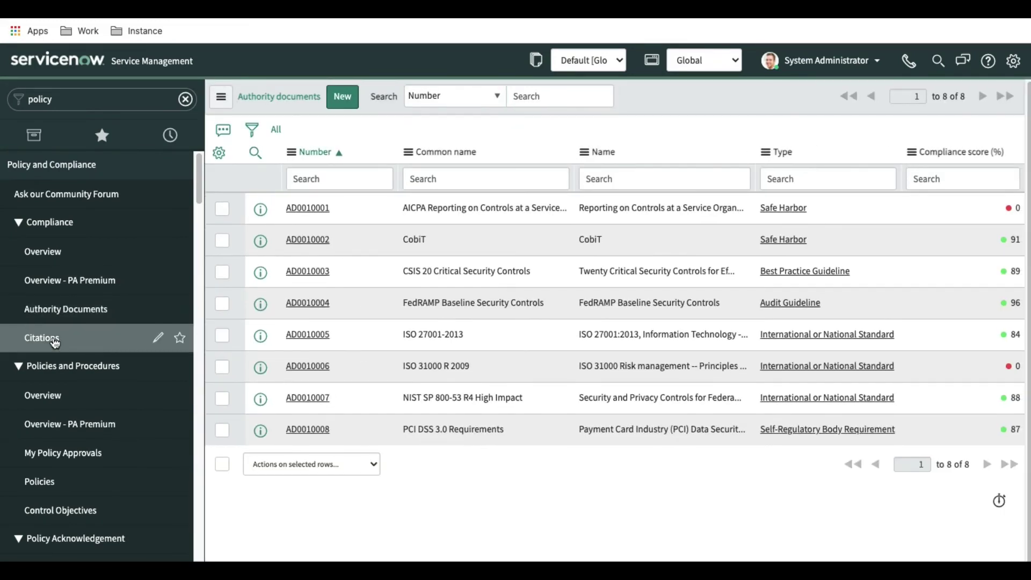
# Open the Policies list again and look through the Policy Acknowledgement and Policy Exceptions modules in the navigator.
pyautogui.scroll(-1, 58, 457)
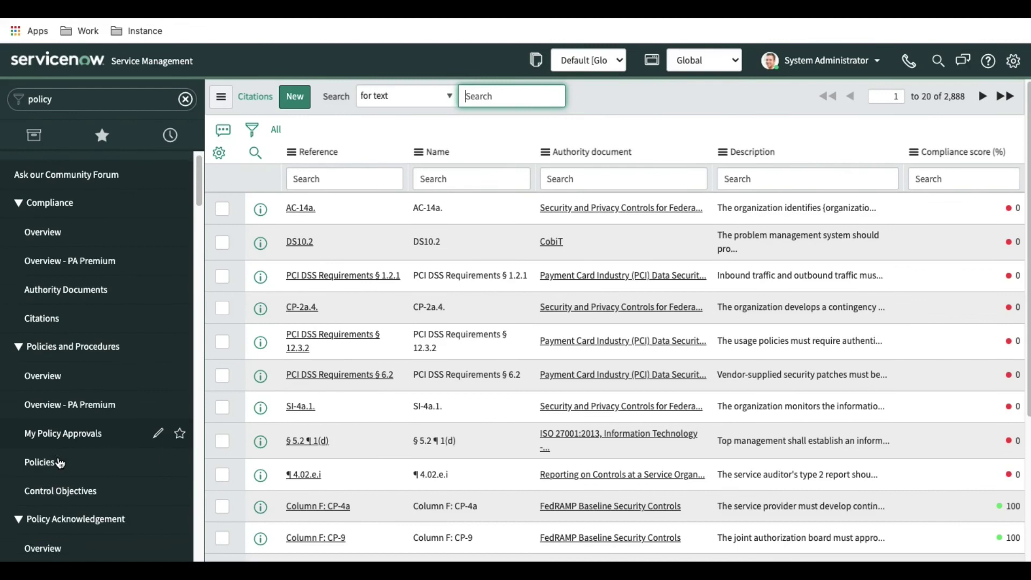
pyautogui.click(59, 460)
pyautogui.scroll(-5, 60, 462)
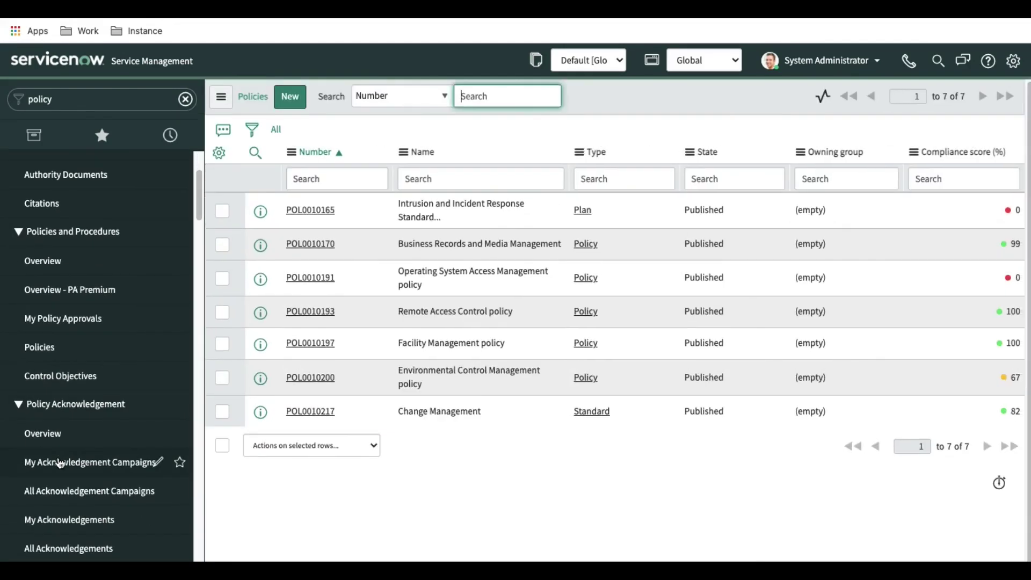
pyautogui.scroll(-5, 60, 462)
pyautogui.scroll(-6, 60, 462)
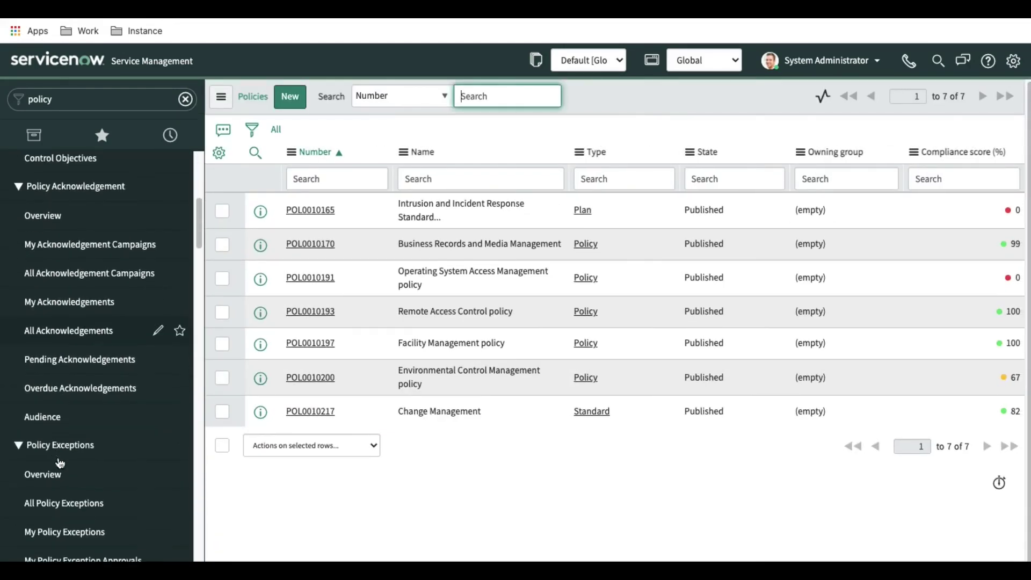